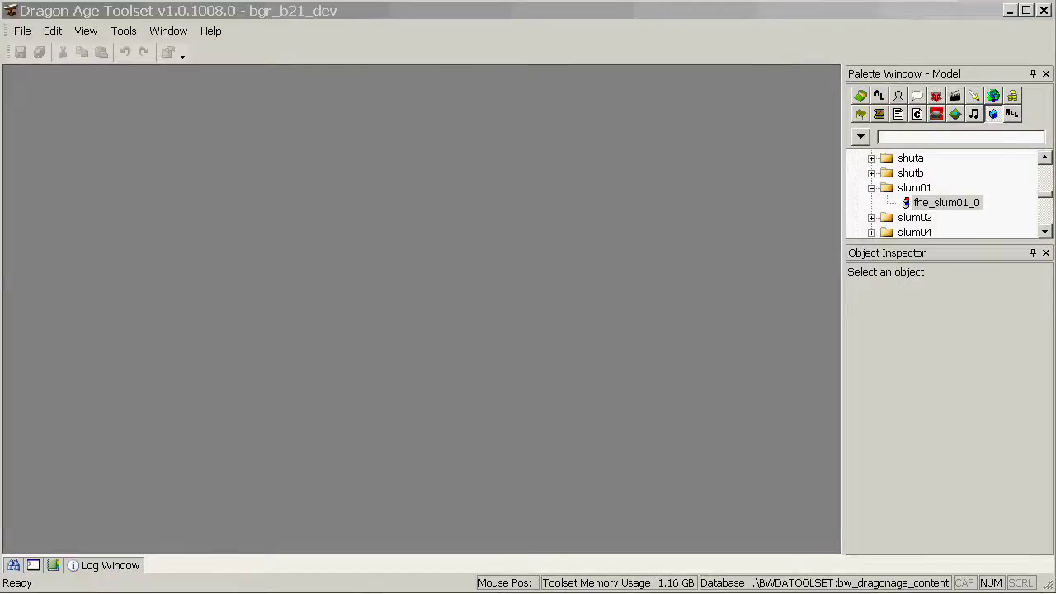
# Create a new terrain level 64 m wide and 64 m high, with 2 m base mesh resolution and 32 m chunks
pyautogui.click(22, 31)
pyautogui.moveTo(34, 47)
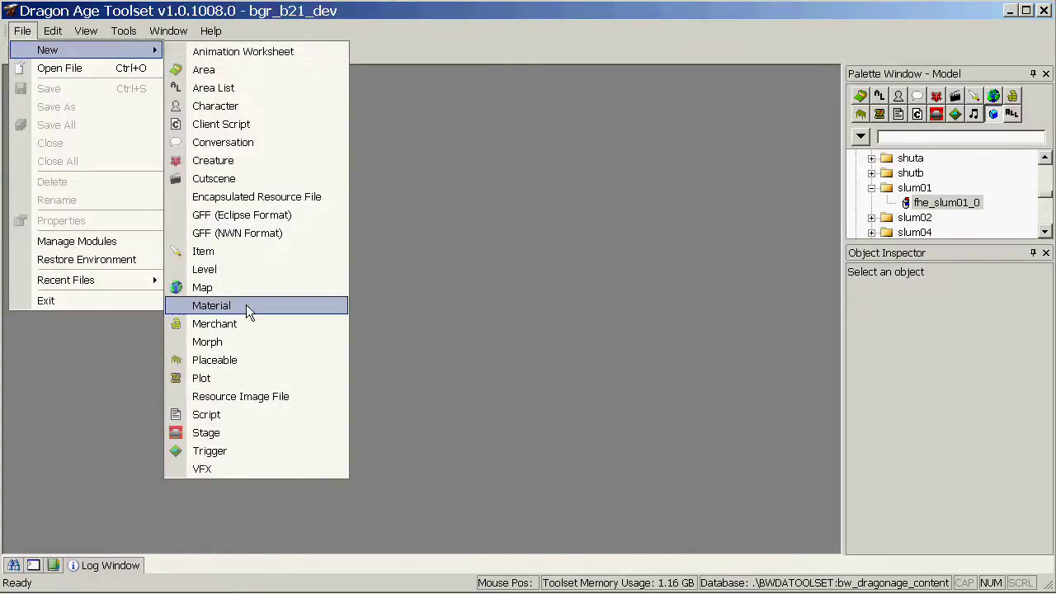
pyautogui.click(246, 270)
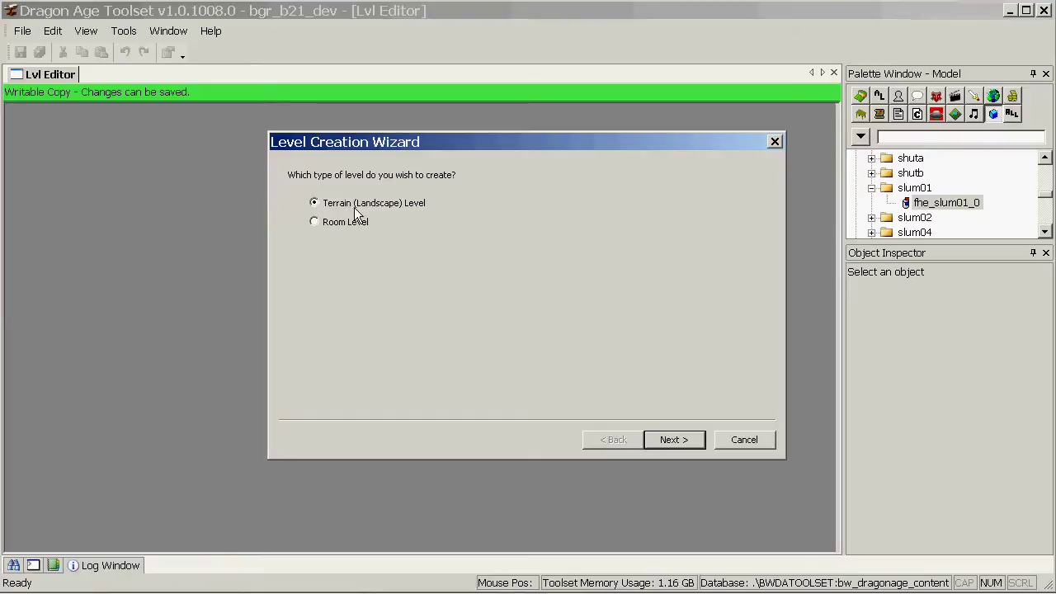
pyautogui.click(670, 440)
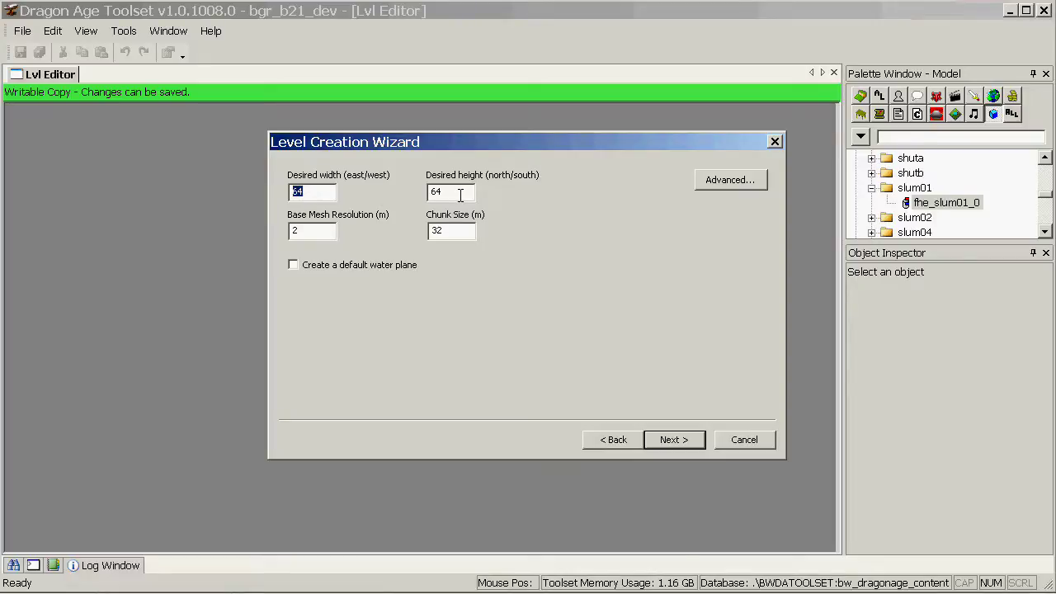
pyautogui.click(689, 441)
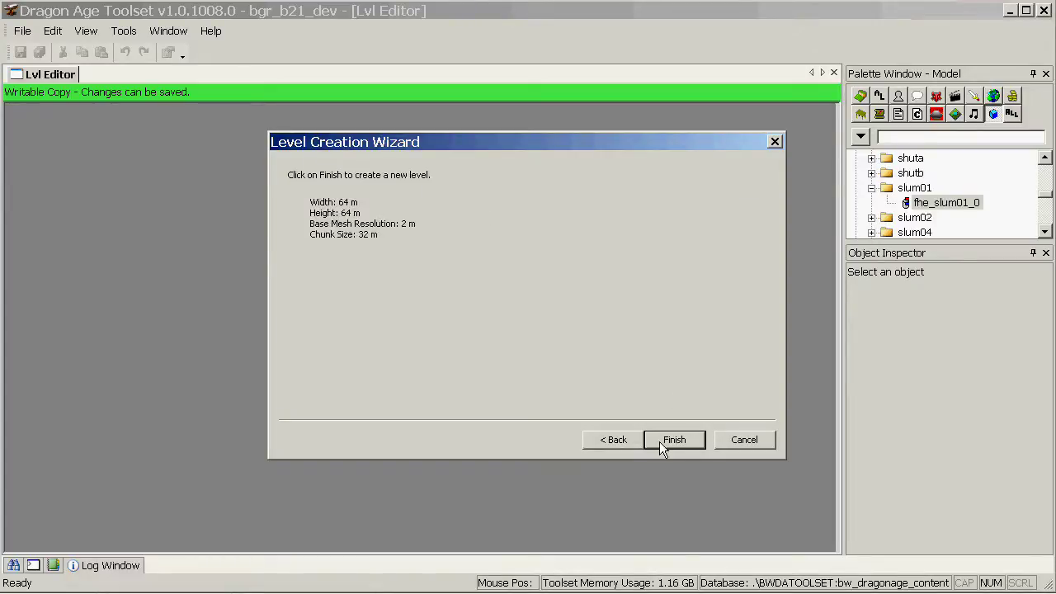
pyautogui.click(666, 442)
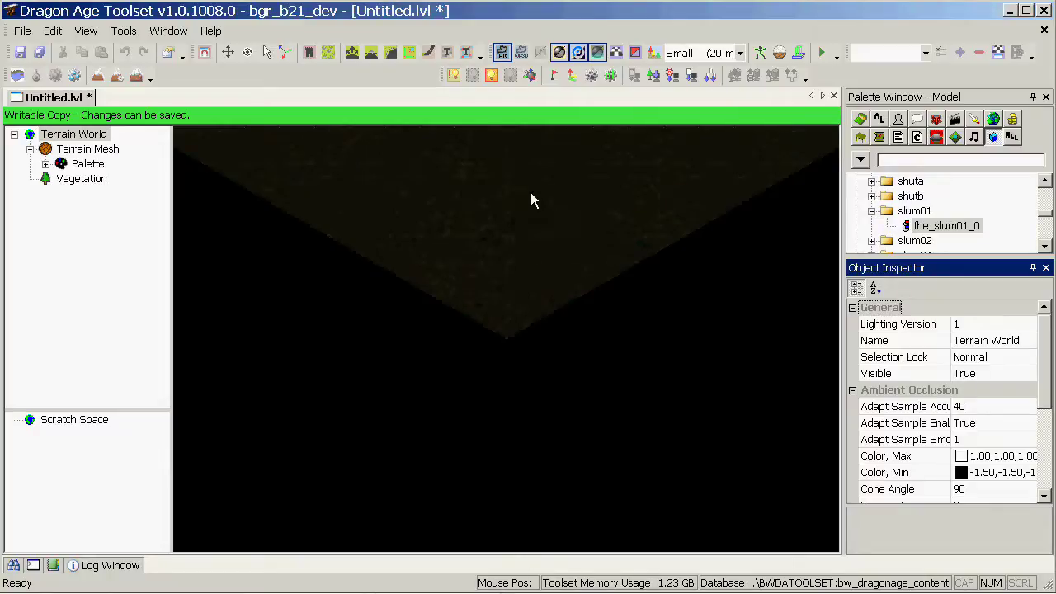
# Examine the empty terrain from several angles and distances until most of it fits in the view
pyautogui.keyDown('alt'); pyautogui.moveTo(532, 193); pyautogui.dragTo(513, 456, button='middle'); pyautogui.keyUp('alt')
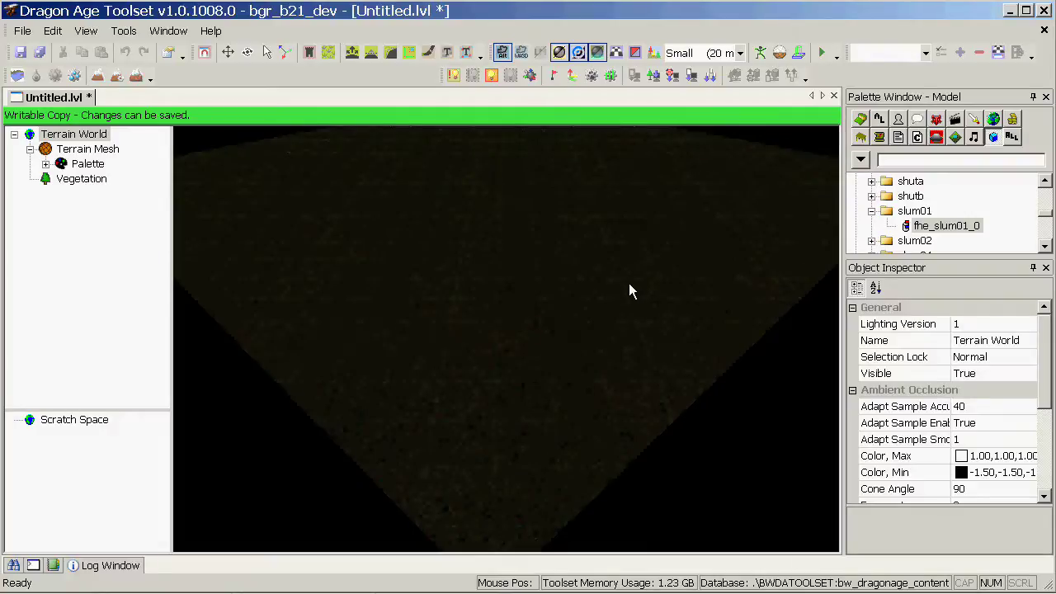
pyautogui.moveTo(630, 288); pyautogui.dragTo(558, 285, button='middle')
pyautogui.scroll(-3, 556, 285)
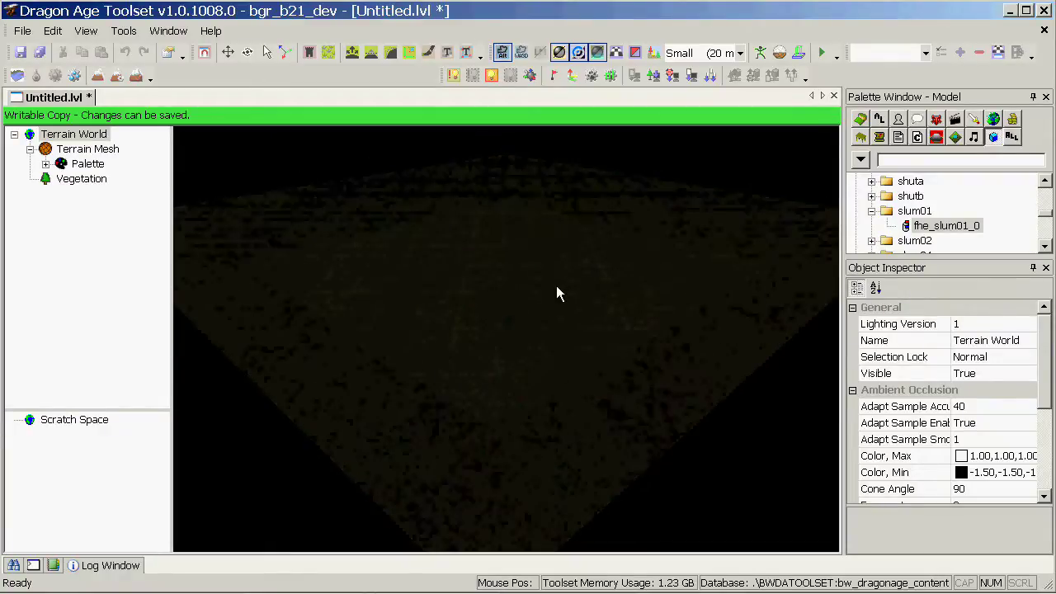
pyautogui.scroll(2, 556, 288)
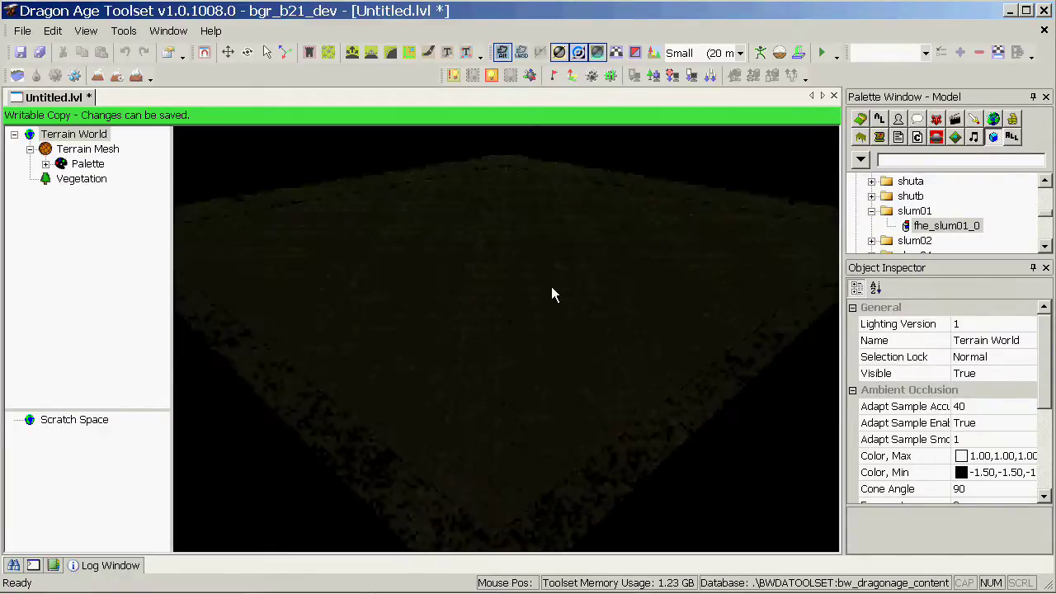
pyautogui.scroll(1, 552, 286)
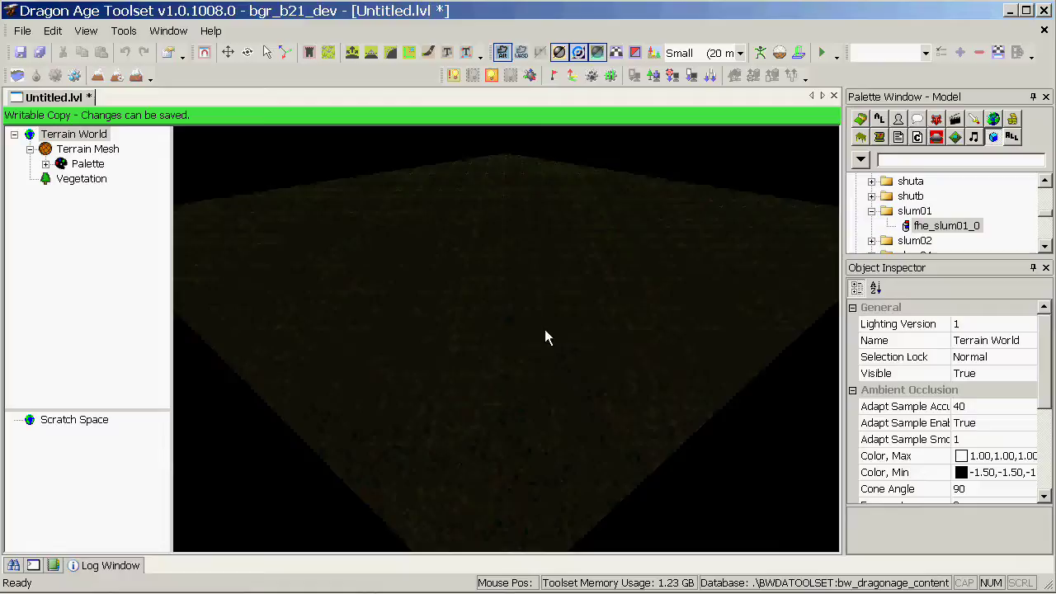
pyautogui.moveTo(521, 290); pyautogui.dragTo(512, 499, button='middle')
pyautogui.moveTo(510, 239); pyautogui.dragTo(505, 462, button='middle')
pyautogui.moveTo(524, 247); pyautogui.dragTo(528, 471, button='middle')
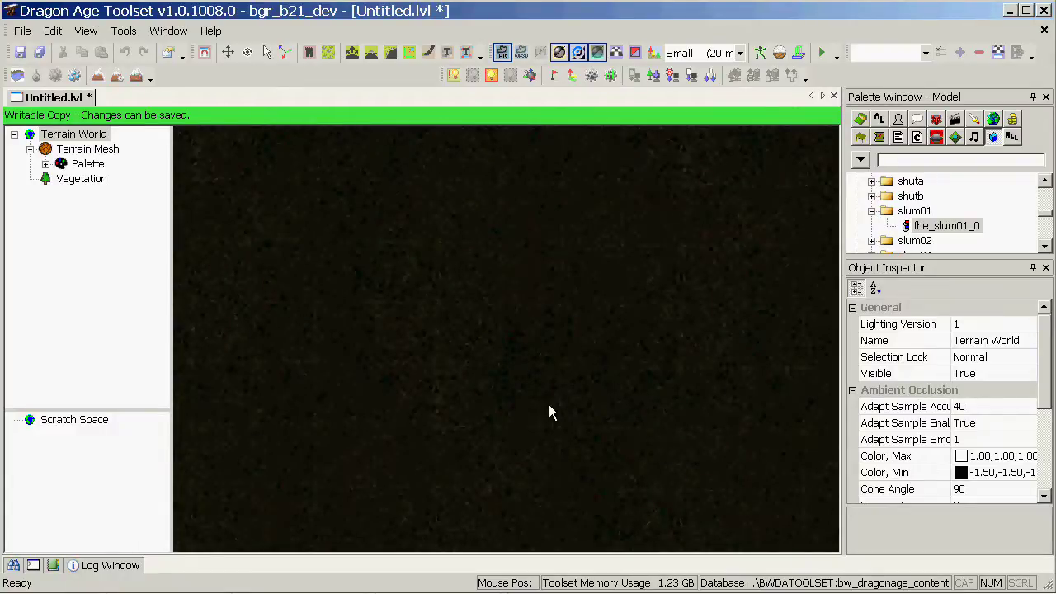
pyautogui.moveTo(556, 428); pyautogui.dragTo(558, 102, button='middle')
pyautogui.moveTo(523, 448); pyautogui.dragTo(493, 569, button='middle')
pyautogui.scroll(-5, 523, 433)
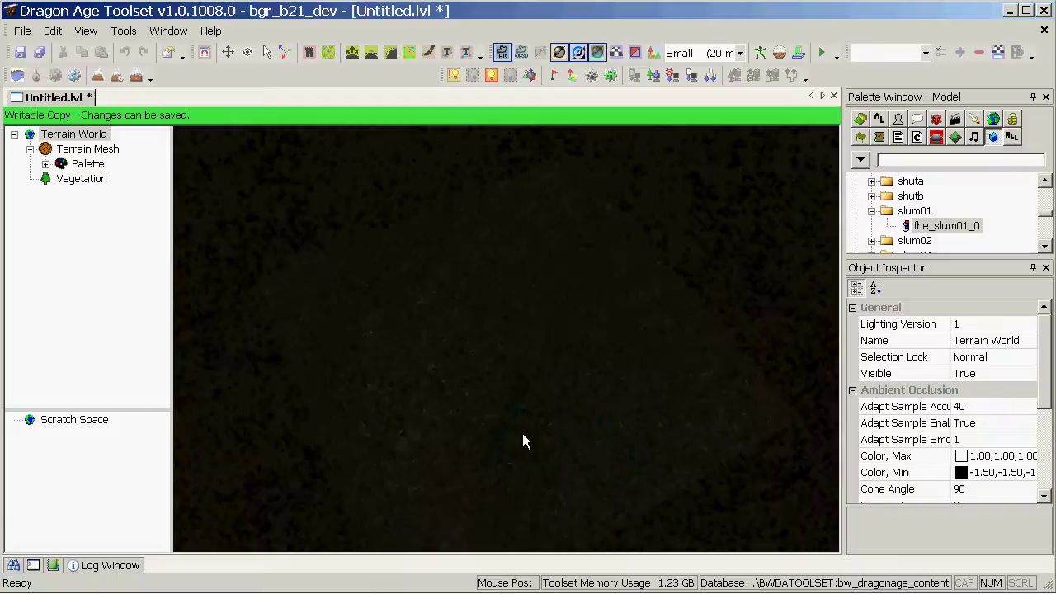
pyautogui.moveTo(492, 437); pyautogui.dragTo(579, 434, button='middle')
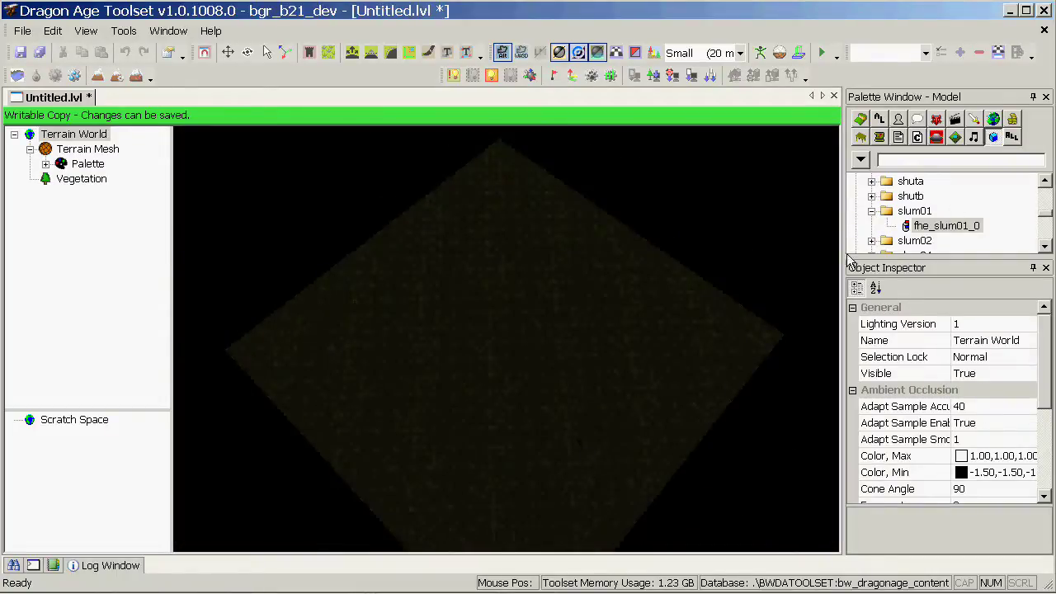
# Place the fhe_slum01_0 model near the terrain's centre as a trial and delete it after viewing it
pyautogui.click(967, 230)
pyautogui.click(506, 372)
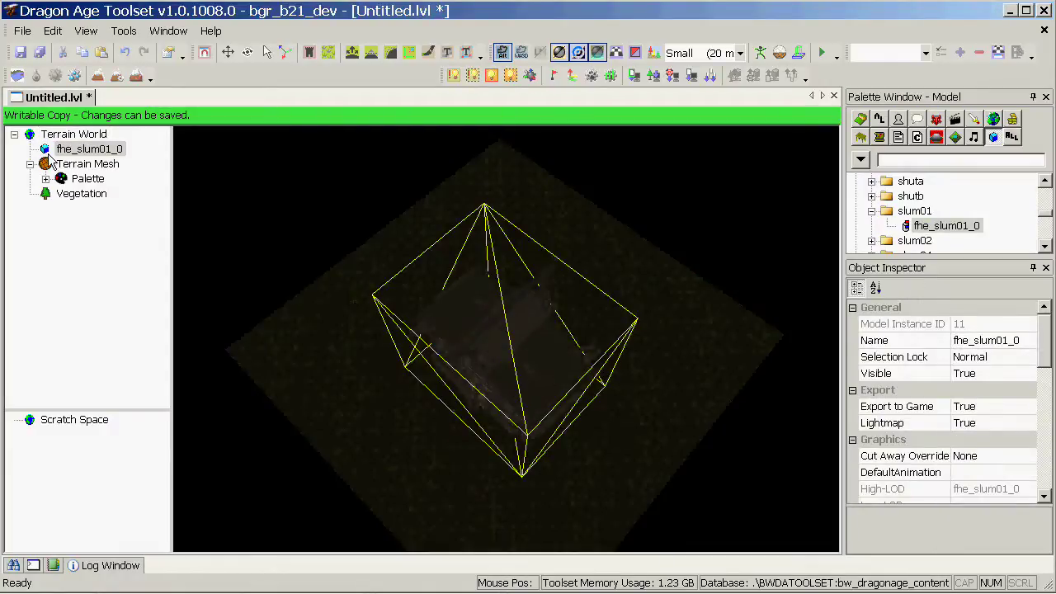
pyautogui.click(74, 149)
pyautogui.scroll(-2, 411, 377)
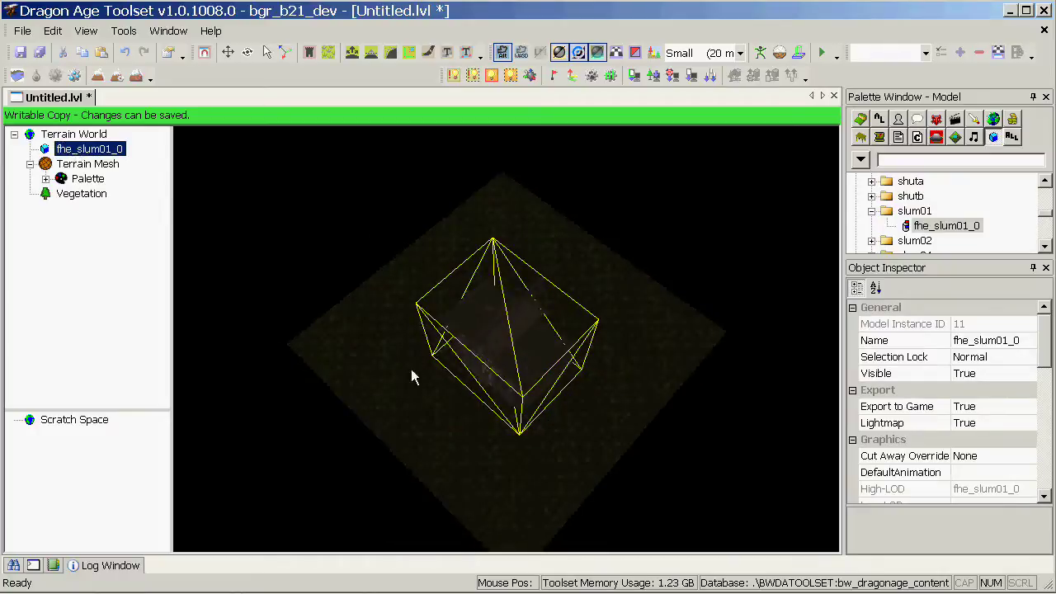
pyautogui.keyDown('alt'); pyautogui.moveTo(411, 369); pyautogui.dragTo(966, 215); pyautogui.keyUp('alt')
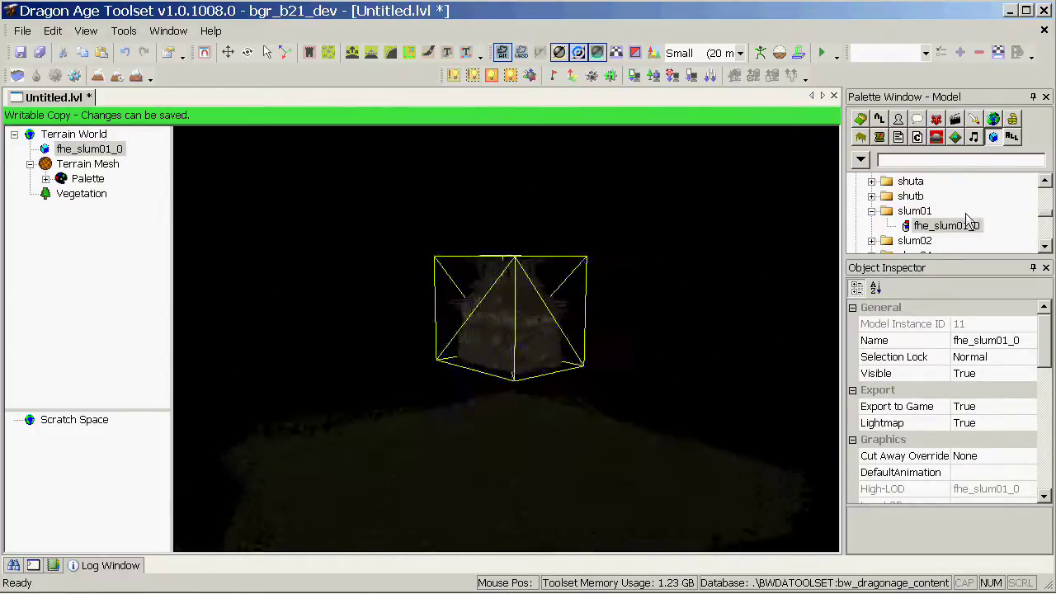
pyautogui.moveTo(969, 219); pyautogui.dragTo(603, 292, button='middle')
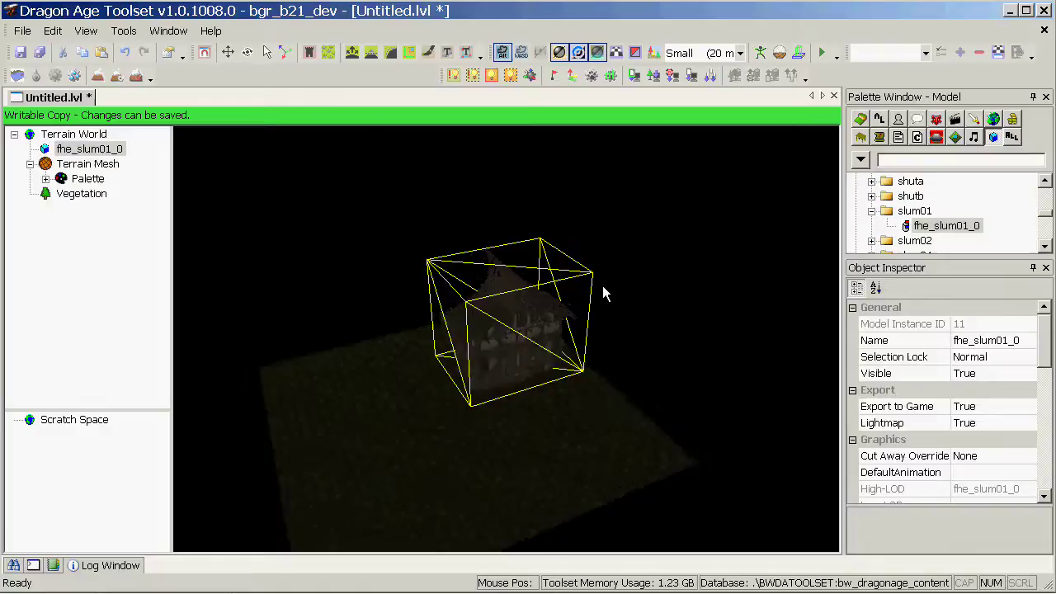
pyautogui.press('Delete')
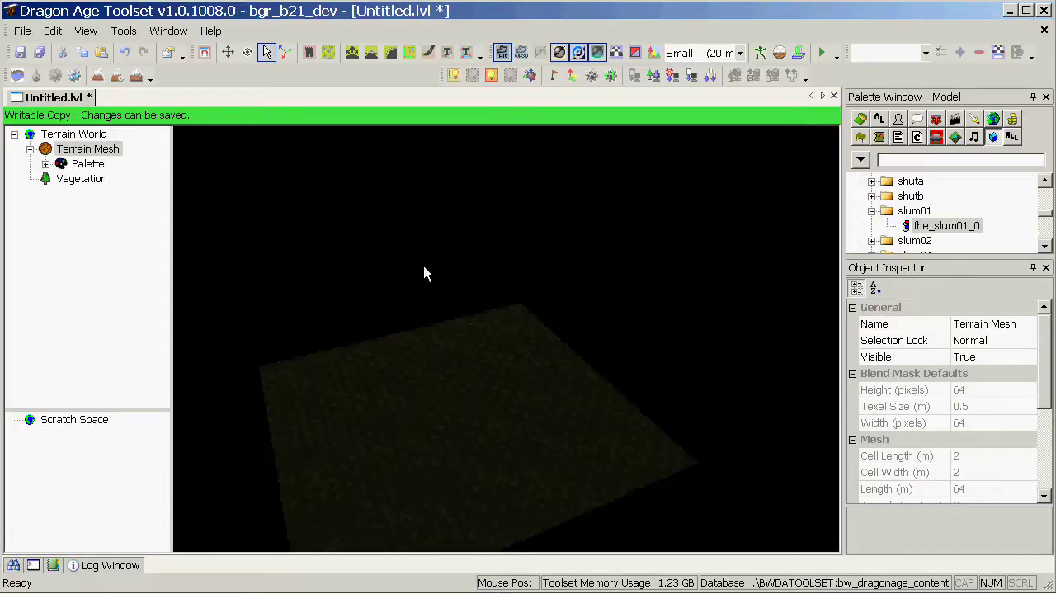
# Insert a new water mesh under Terrain World
pyautogui.click(89, 136)
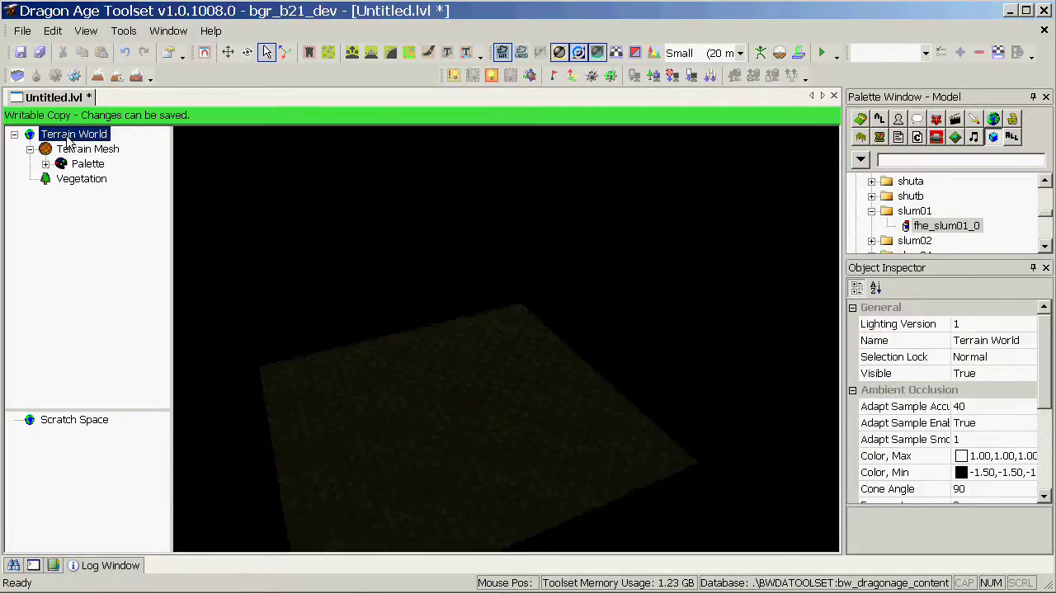
pyautogui.rightClick(69, 142)
pyautogui.moveTo(187, 155)
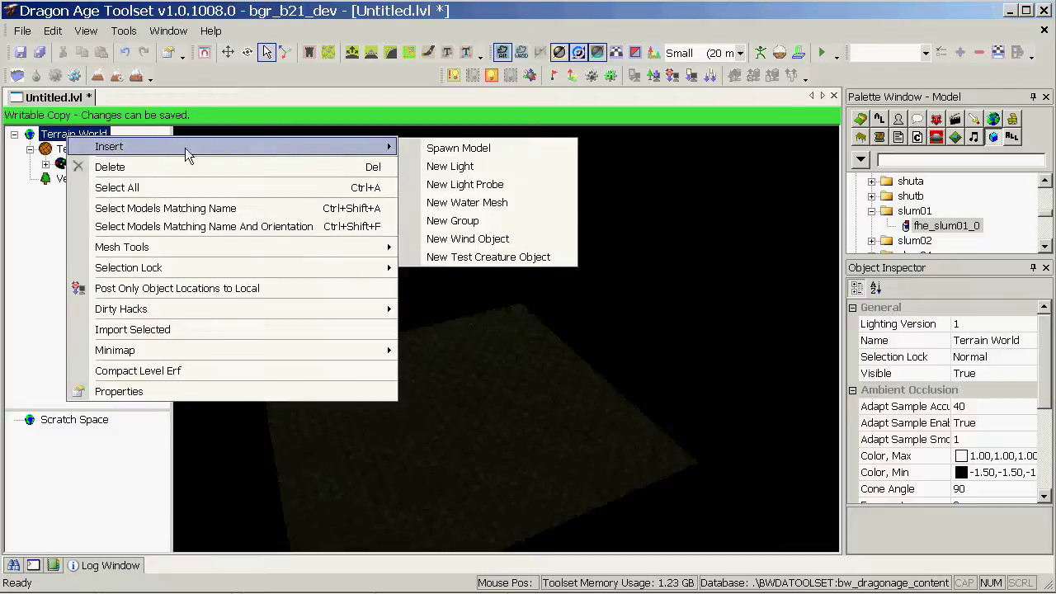
pyautogui.click(544, 208)
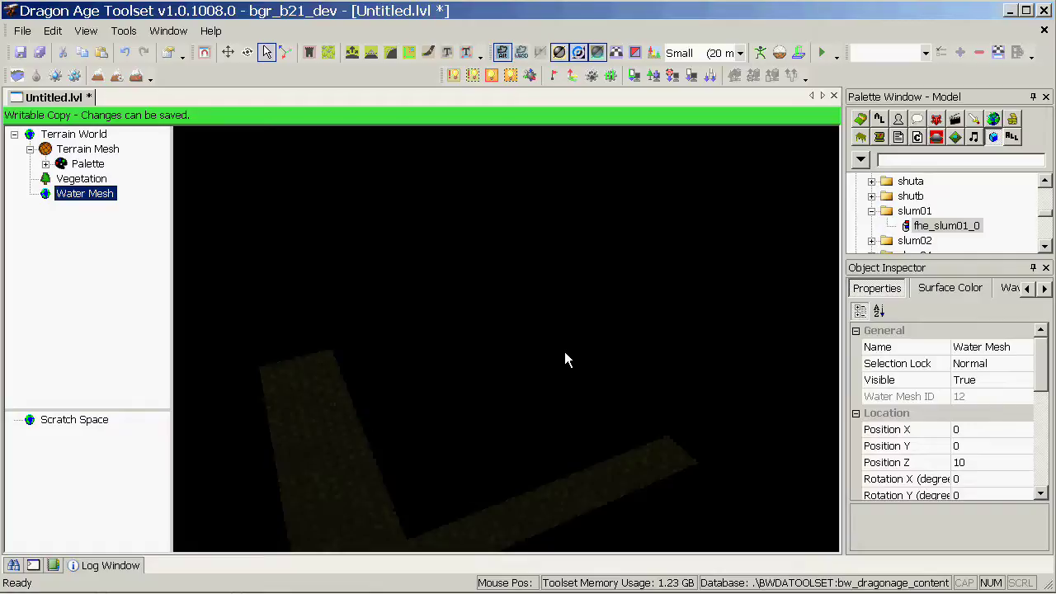
# Move the water mesh along Y to about 5.37 and lower it beneath the terrain to about -0.78 in Z
pyautogui.keyDown('alt'); pyautogui.moveTo(565, 351); pyautogui.dragTo(635, 274); pyautogui.keyUp('alt')
pyautogui.moveTo(636, 276); pyautogui.dragTo(421, 330, button='middle')
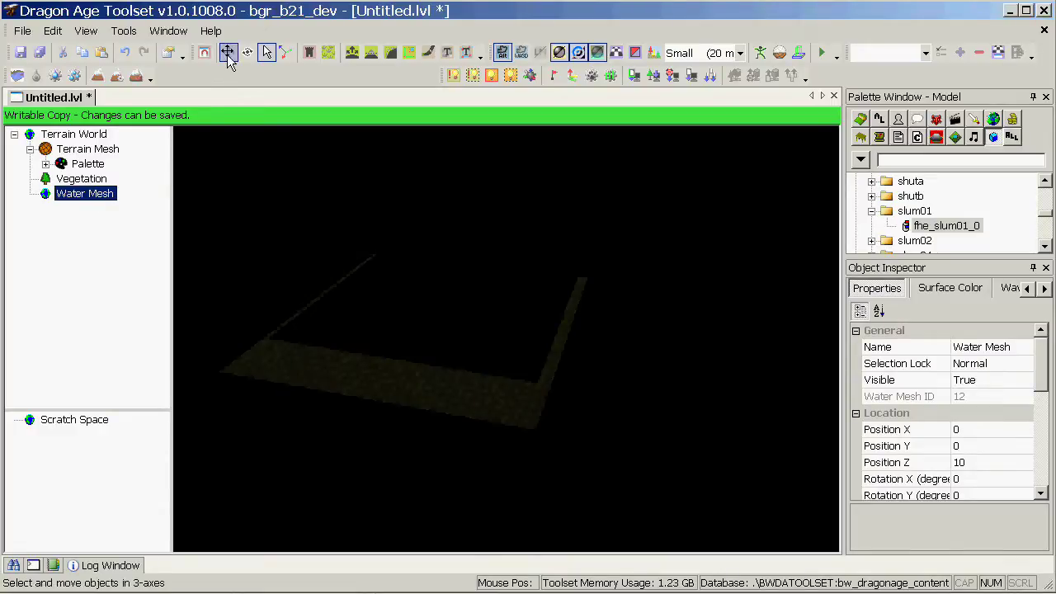
pyautogui.click(227, 52)
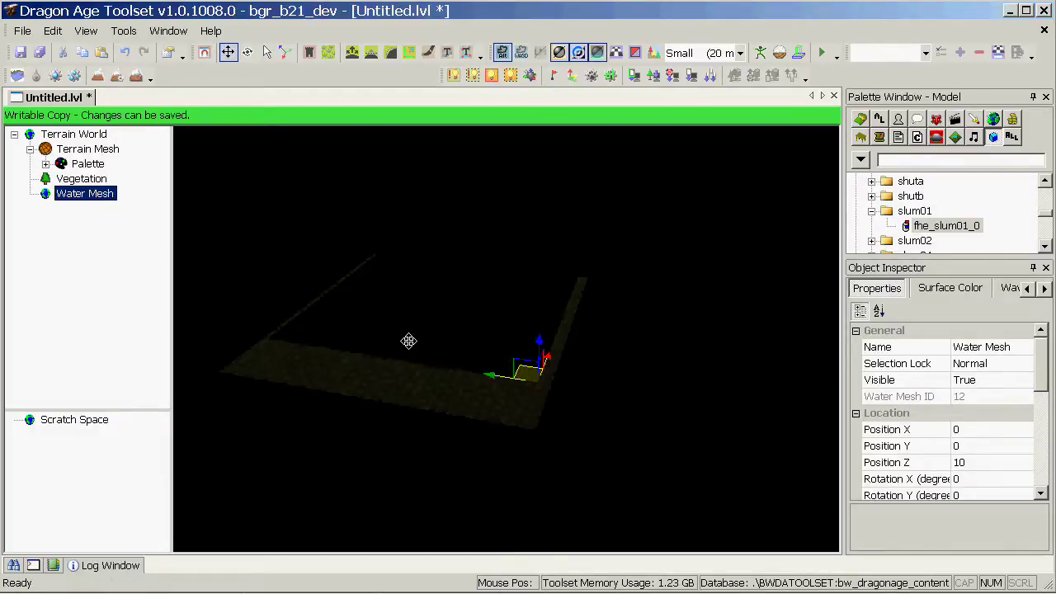
pyautogui.keyDown('alt'); pyautogui.moveTo(436, 322); pyautogui.dragTo(838, 358); pyautogui.keyUp('alt')
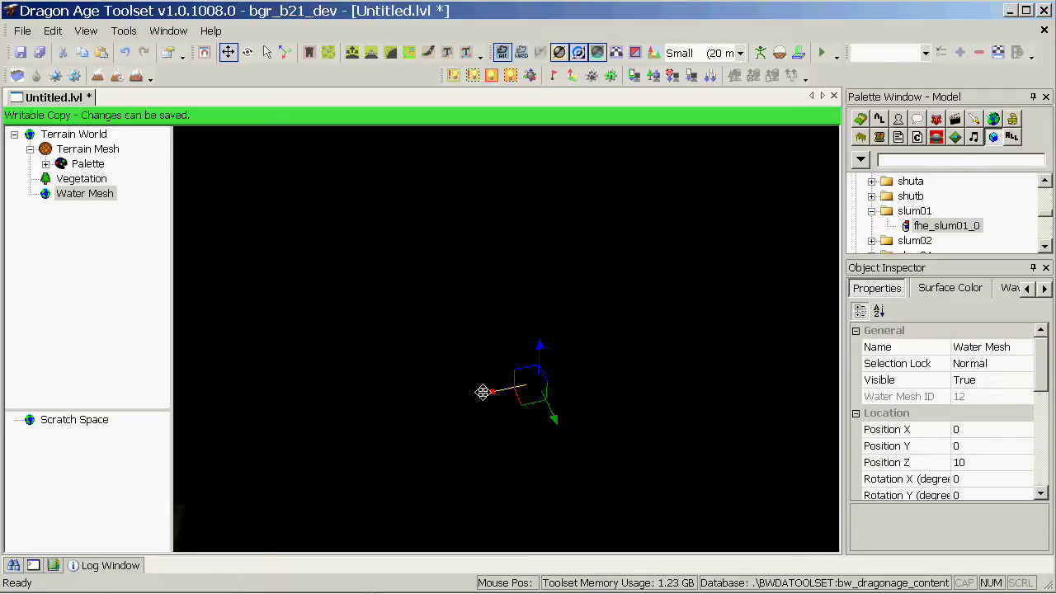
pyautogui.keyDown('alt'); pyautogui.moveTo(474, 431); pyautogui.dragTo(160, 429); pyautogui.keyUp('alt')
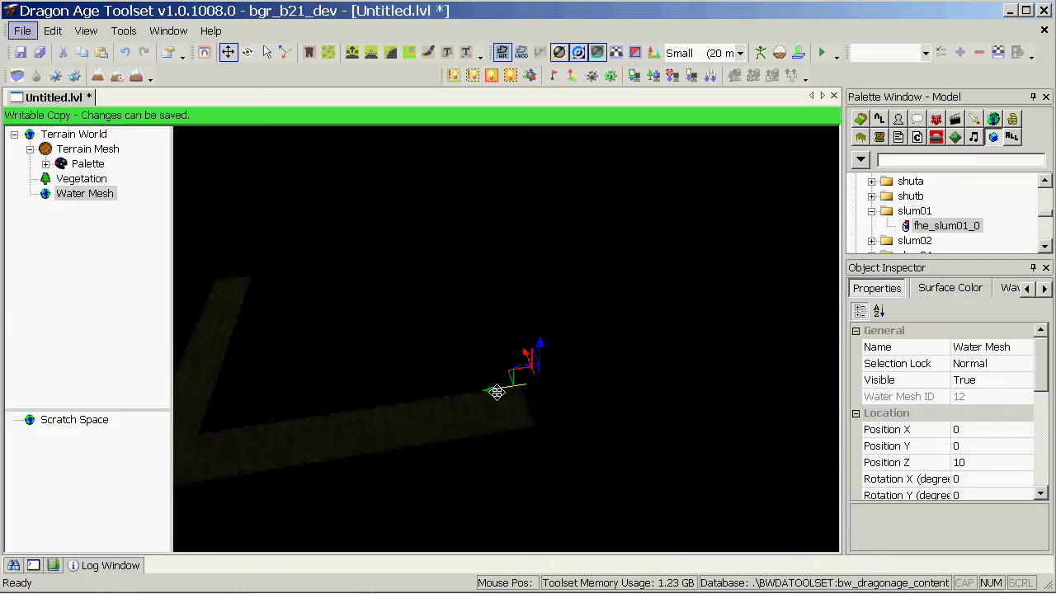
pyautogui.moveTo(498, 388); pyautogui.dragTo(465, 412)
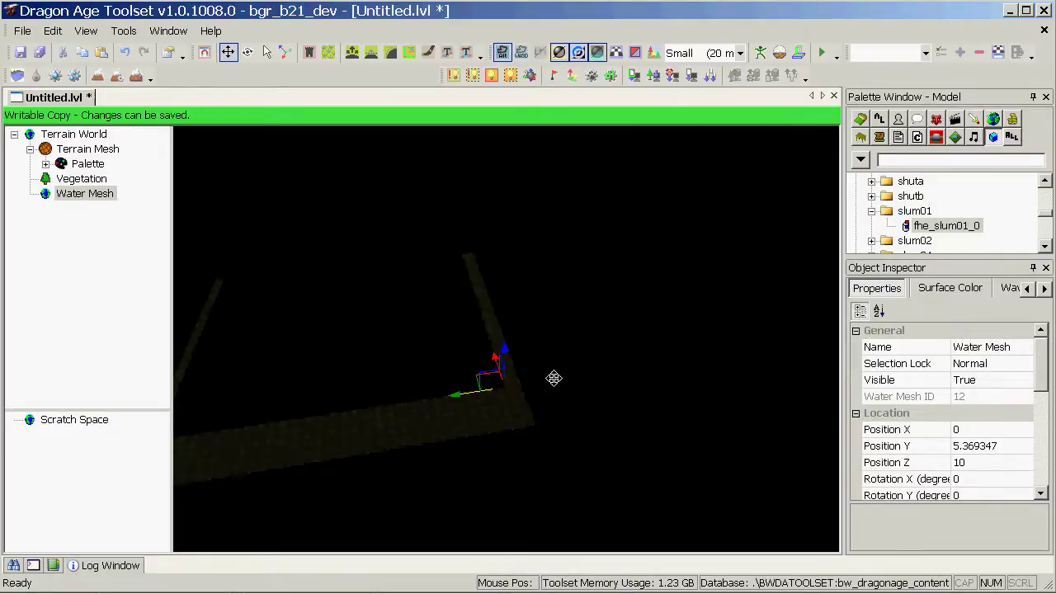
pyautogui.moveTo(552, 388); pyautogui.dragTo(561, 350, button='middle')
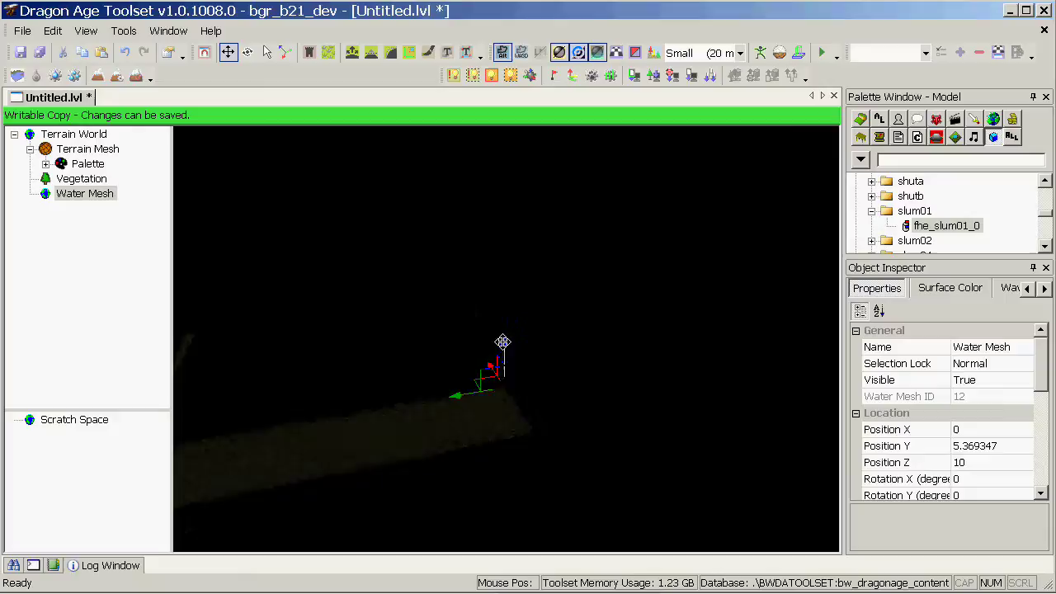
pyautogui.moveTo(501, 353); pyautogui.dragTo(502, 403)
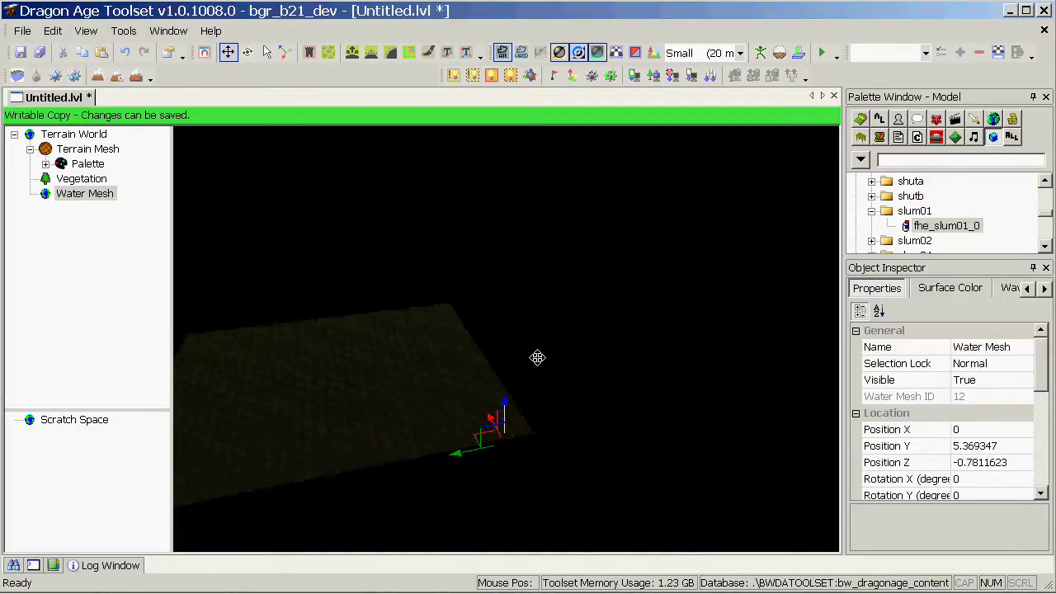
# Move the water mesh in the horizontal plane to about X 11.56, Y 11.15, and look up its size properties
pyautogui.moveTo(537, 358); pyautogui.dragTo(465, 447, button='middle')
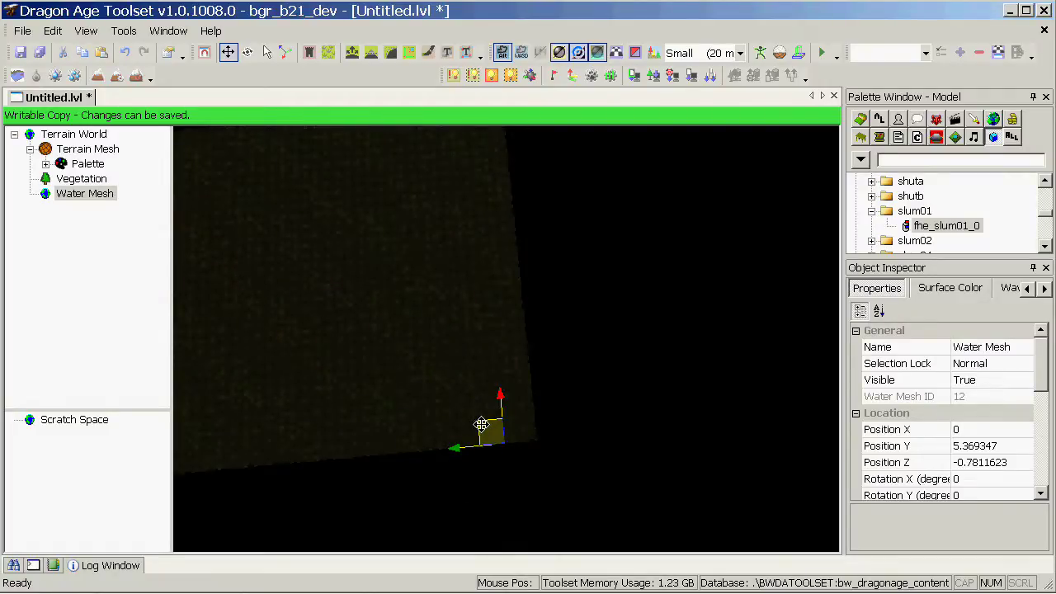
pyautogui.moveTo(481, 424); pyautogui.dragTo(438, 364)
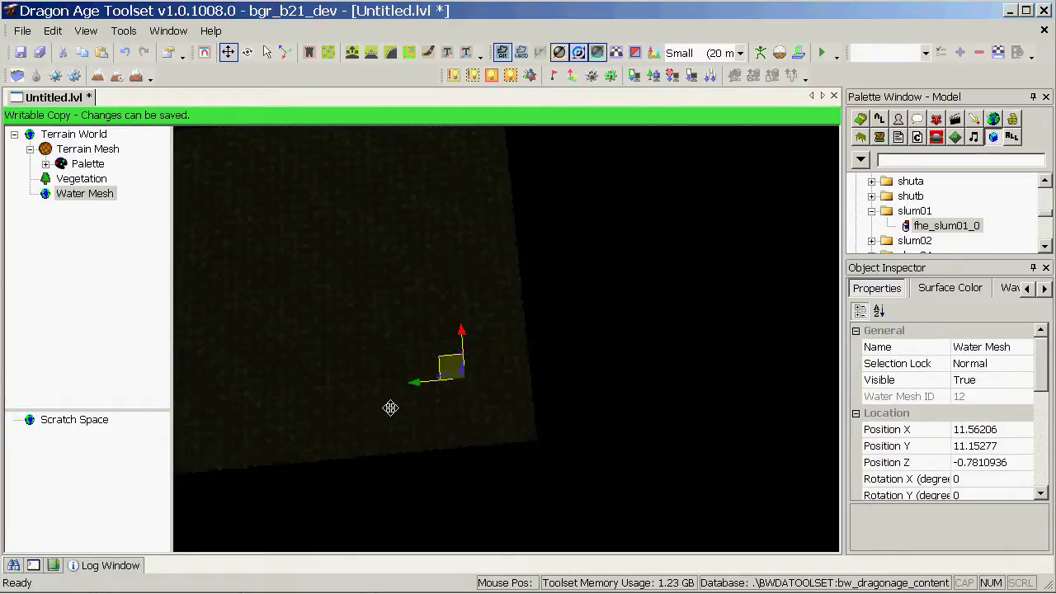
pyautogui.moveTo(391, 407); pyautogui.dragTo(483, 348, button='middle')
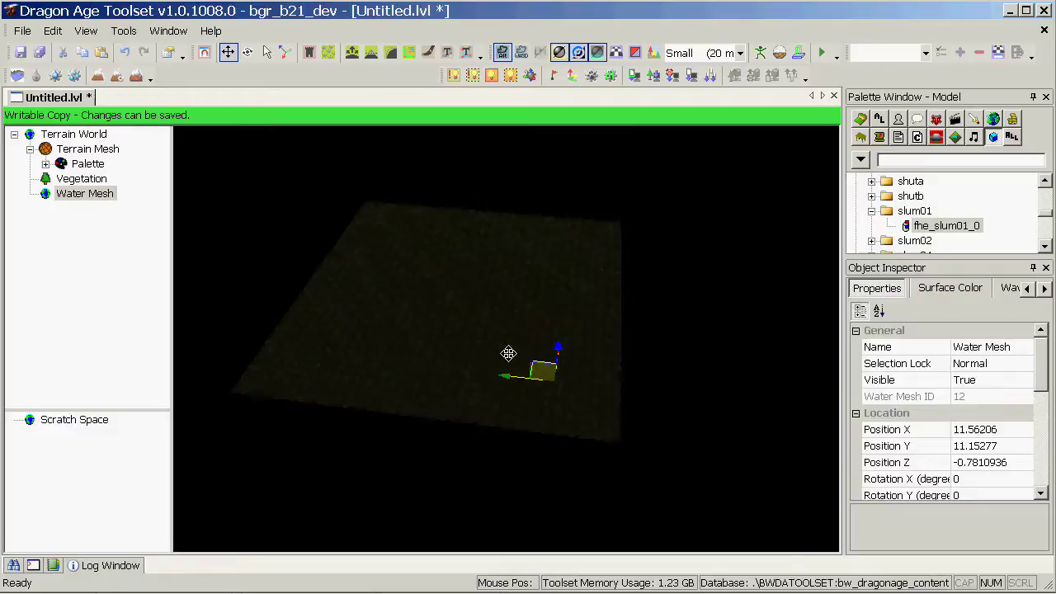
pyautogui.scroll(-5, 1020, 372)
pyautogui.scroll(5, 1020, 372)
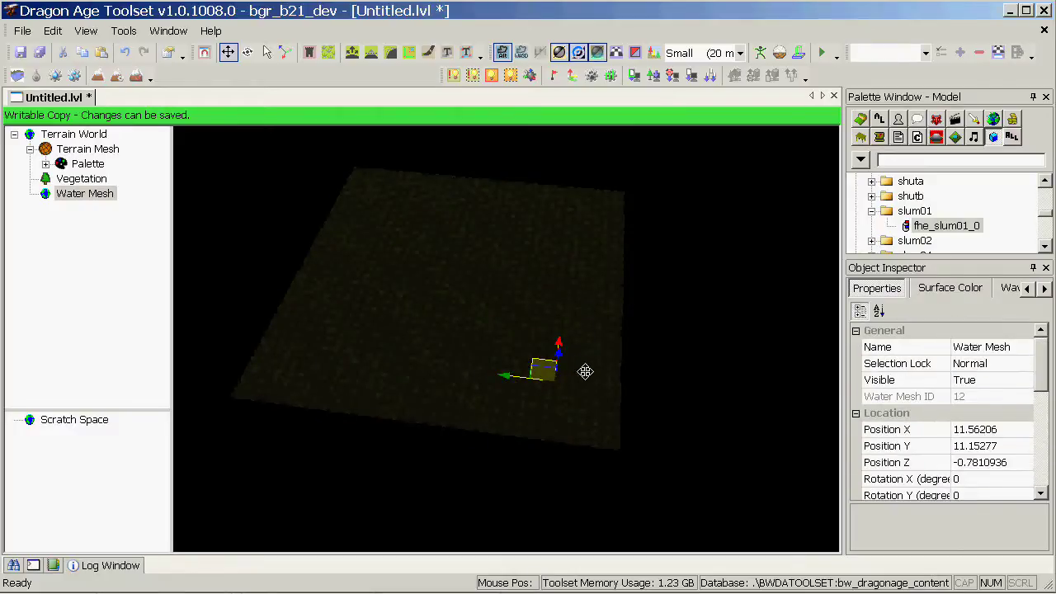
pyautogui.scroll(-5, 1041, 355)
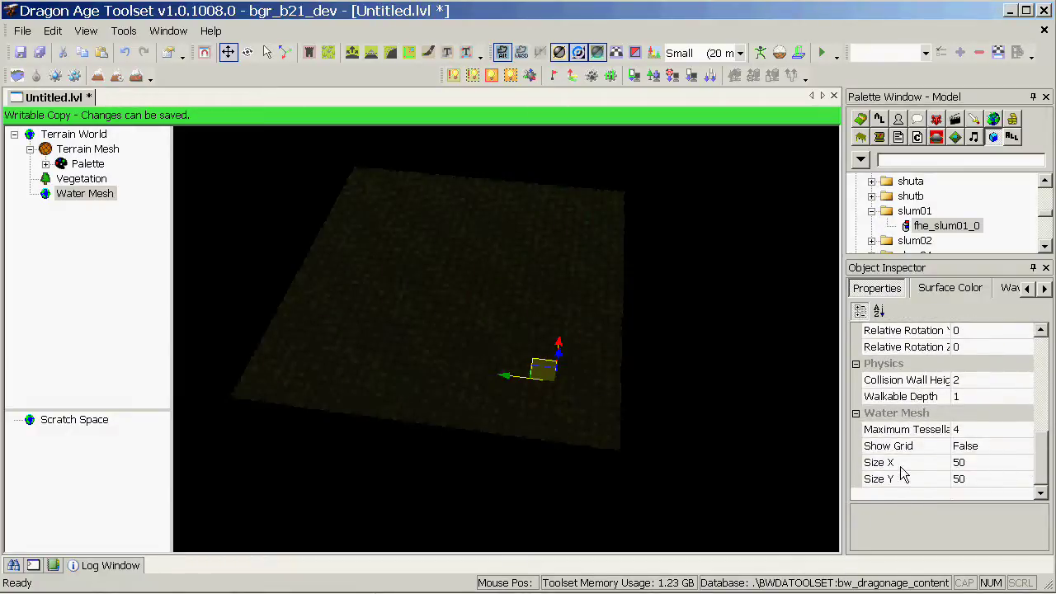
pyautogui.keyDown('alt'); pyautogui.moveTo(659, 395); pyautogui.dragTo(574, 304); pyautogui.keyUp('alt')
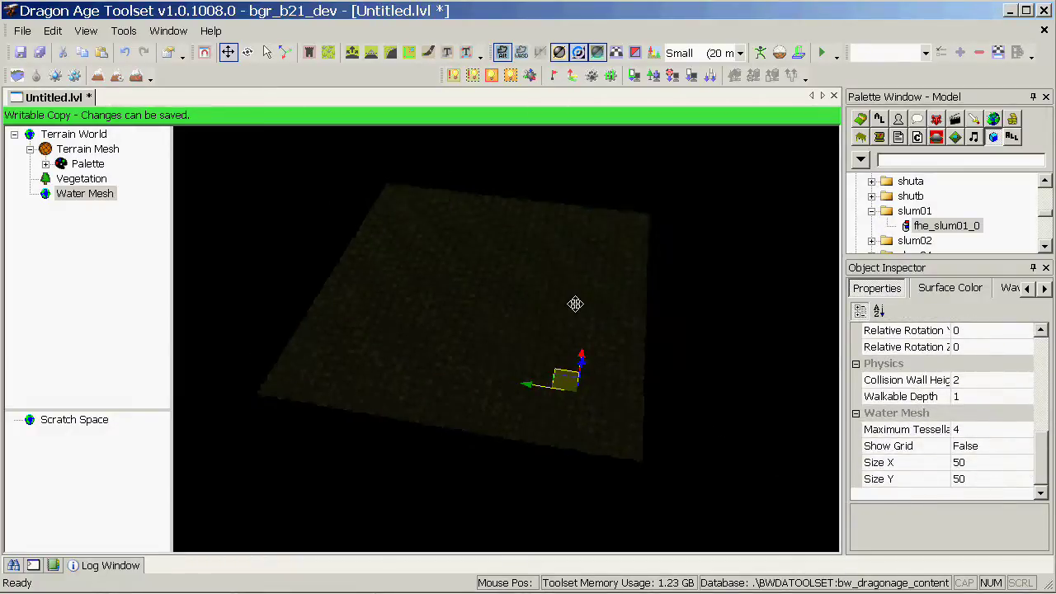
# Try the Deform tool with its default round brush by raising and lowering ground near the terrain's centre, and undo the strokes
pyautogui.click(352, 54)
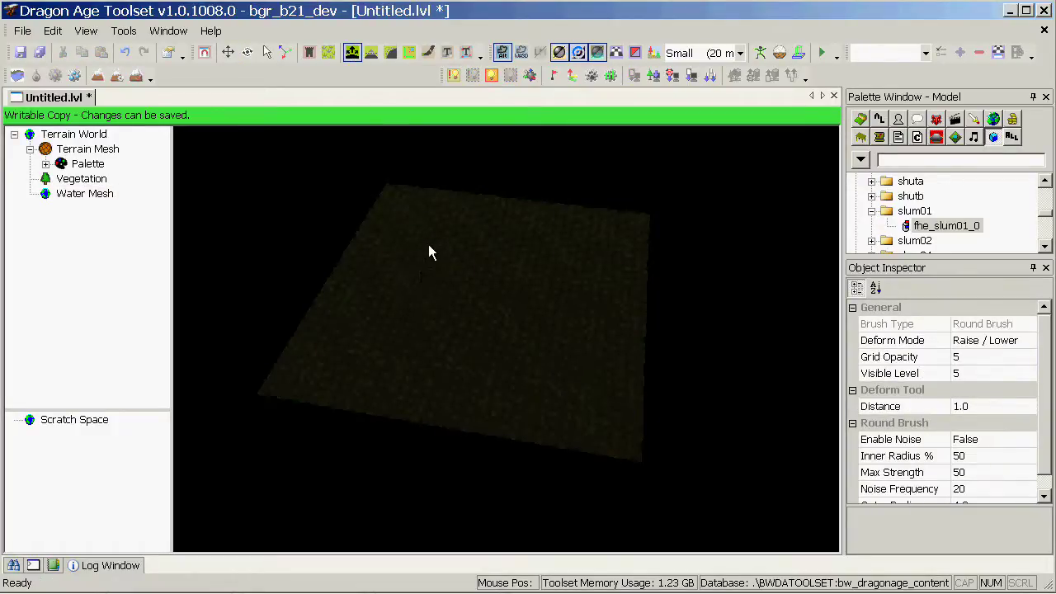
pyautogui.keyDown('alt'); pyautogui.moveTo(420, 296); pyautogui.dragTo(618, 176); pyautogui.keyUp('alt')
pyautogui.moveTo(621, 185); pyautogui.dragTo(467, 295, button='middle')
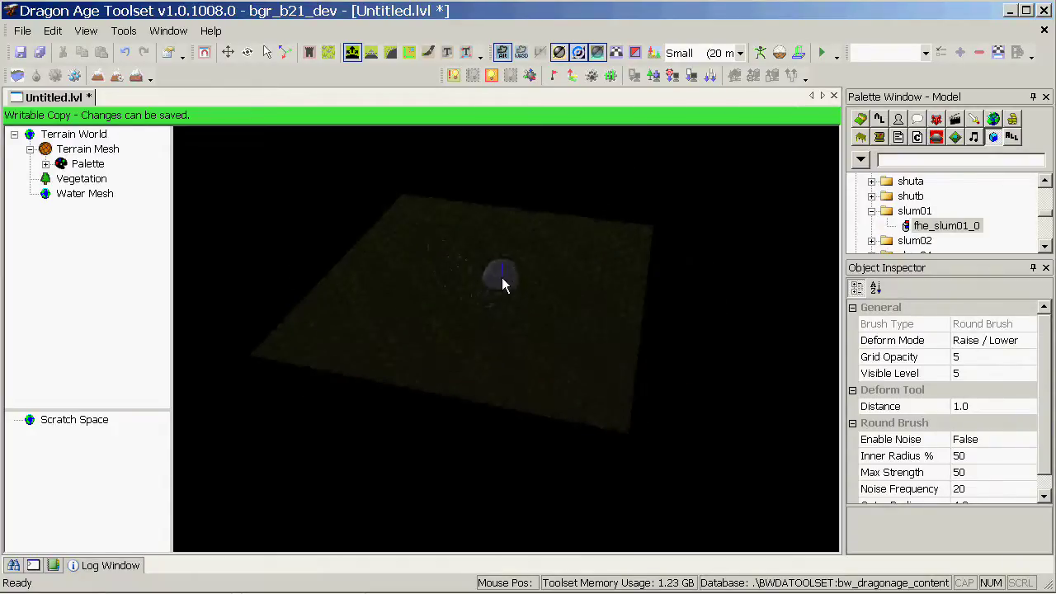
pyautogui.moveTo(475, 333)
pyautogui.mouseDown()
pyautogui.moveTo(493, 288)
pyautogui.moveTo(456, 286)
pyautogui.moveTo(327, 170)
pyautogui.moveTo(297, 197)
pyautogui.mouseUp()
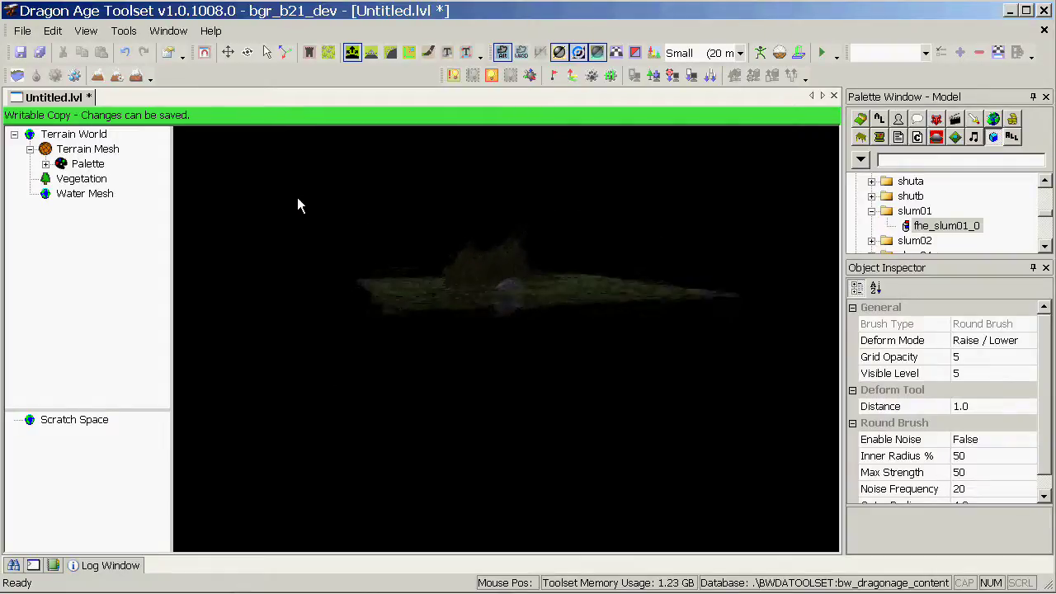
pyautogui.moveTo(298, 205)
pyautogui.mouseDown(button='middle')
pyautogui.moveTo(281, 229)
pyautogui.moveTo(497, 305)
pyautogui.moveTo(352, 275)
pyautogui.moveTo(401, 233)
pyautogui.moveTo(475, 277)
pyautogui.moveTo(529, 279)
pyautogui.mouseUp(button='middle')
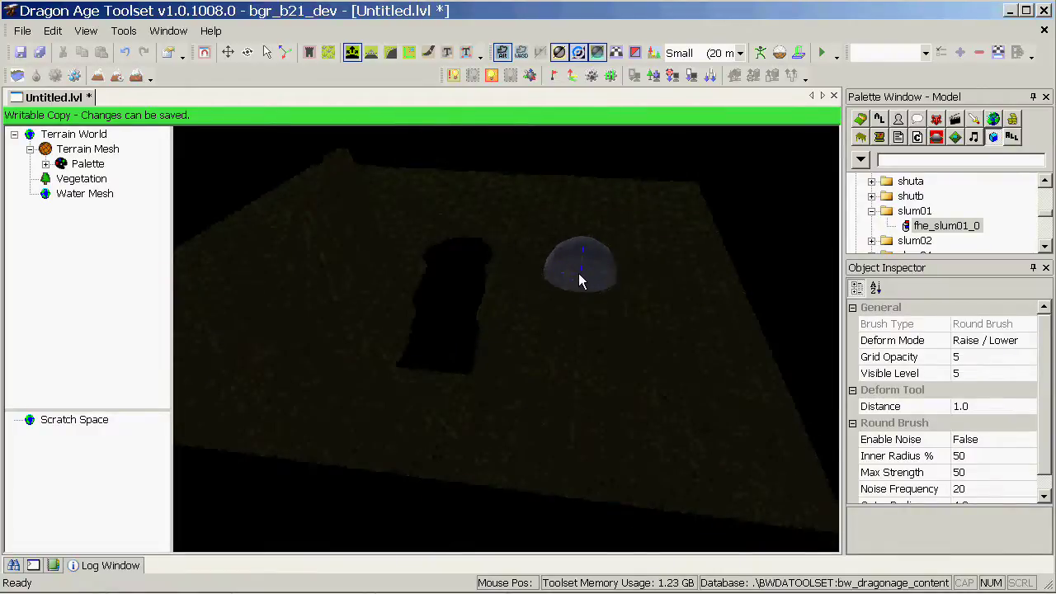
pyautogui.hotkey('ctrl', 'z')
pyautogui.hotkey('ctrl', 'z')
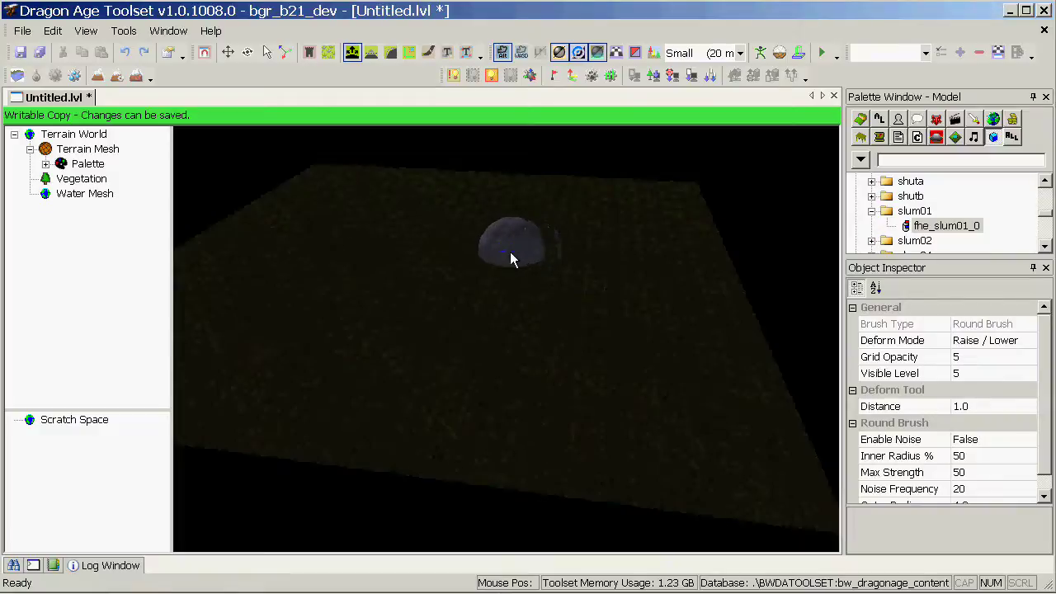
# Set the round deform brush's outer radius to 12.6 and its inner radius to 100%
pyautogui.scroll(-1, 1045, 467)
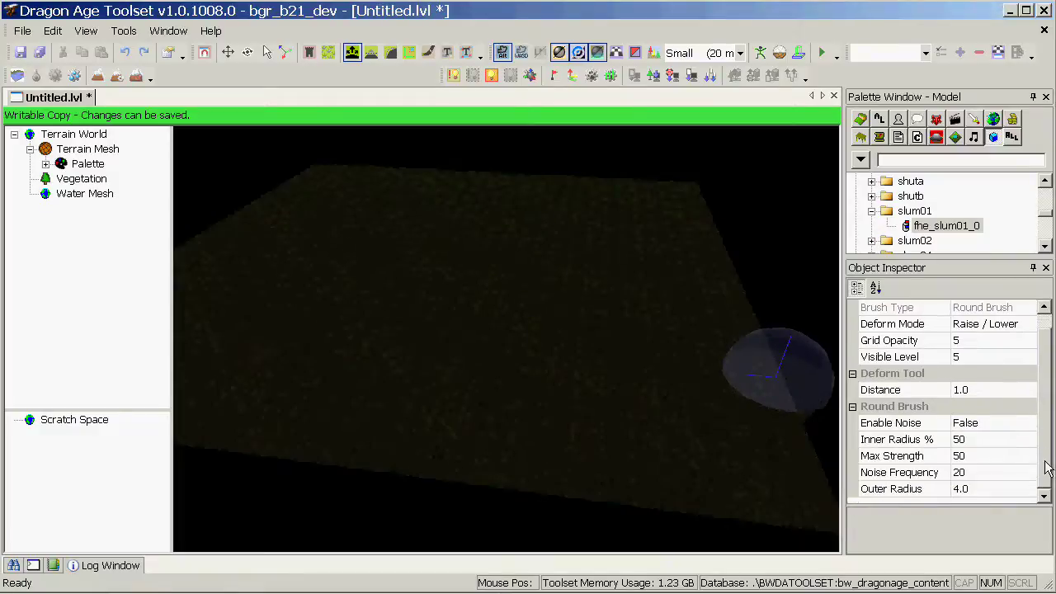
pyautogui.click(981, 489)
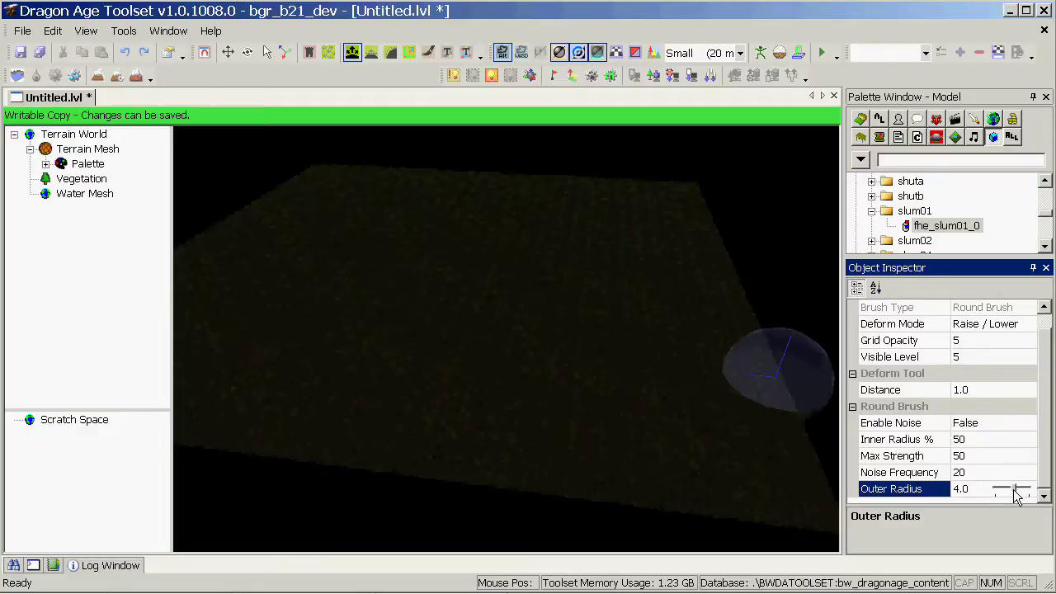
pyautogui.moveTo(1014, 489); pyautogui.dragTo(1019, 490)
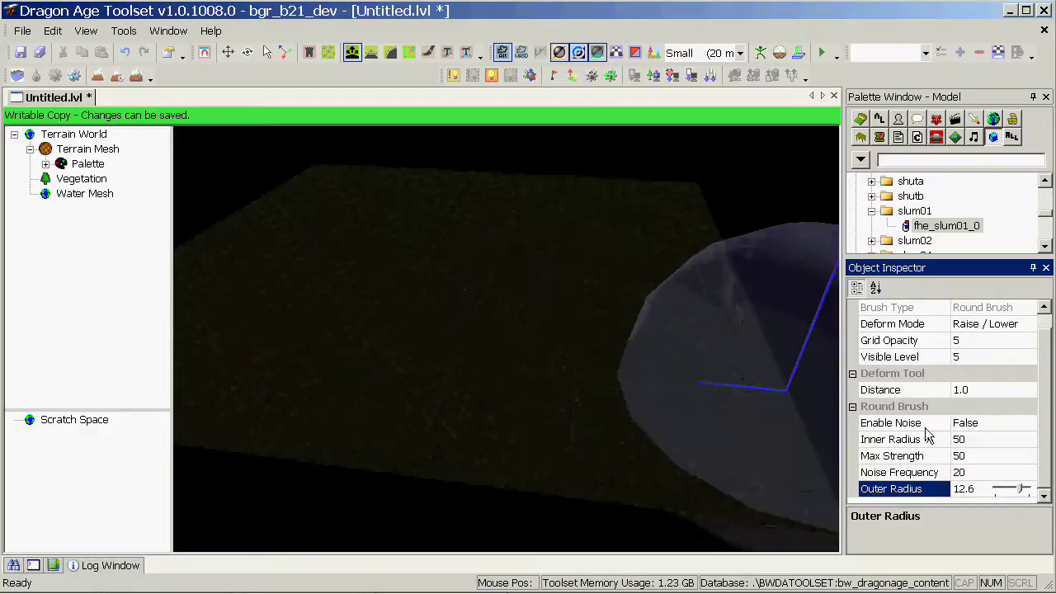
pyautogui.click(992, 444)
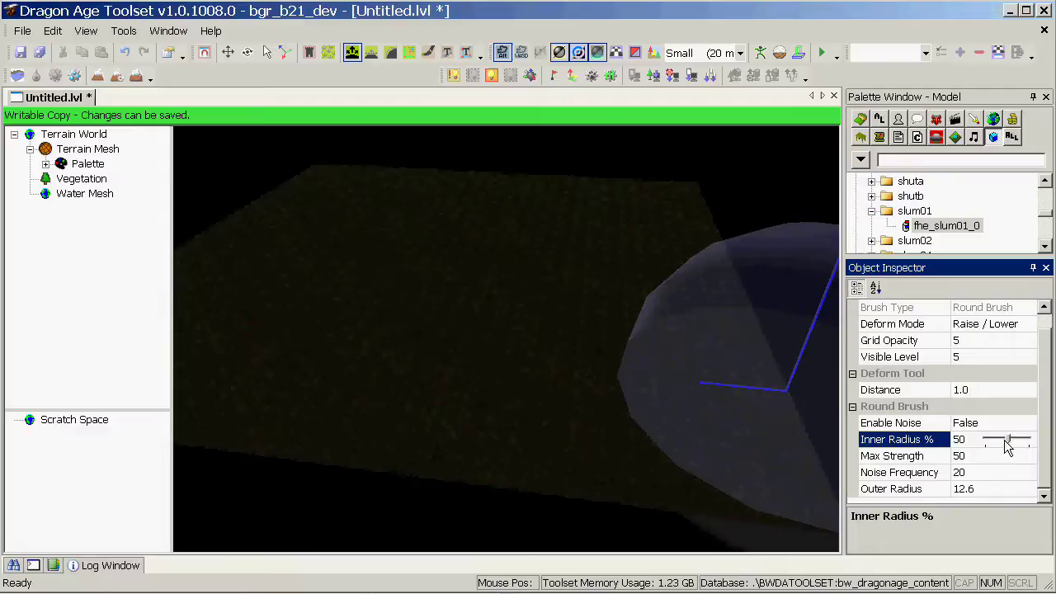
pyautogui.moveTo(1008, 445); pyautogui.dragTo(1031, 443)
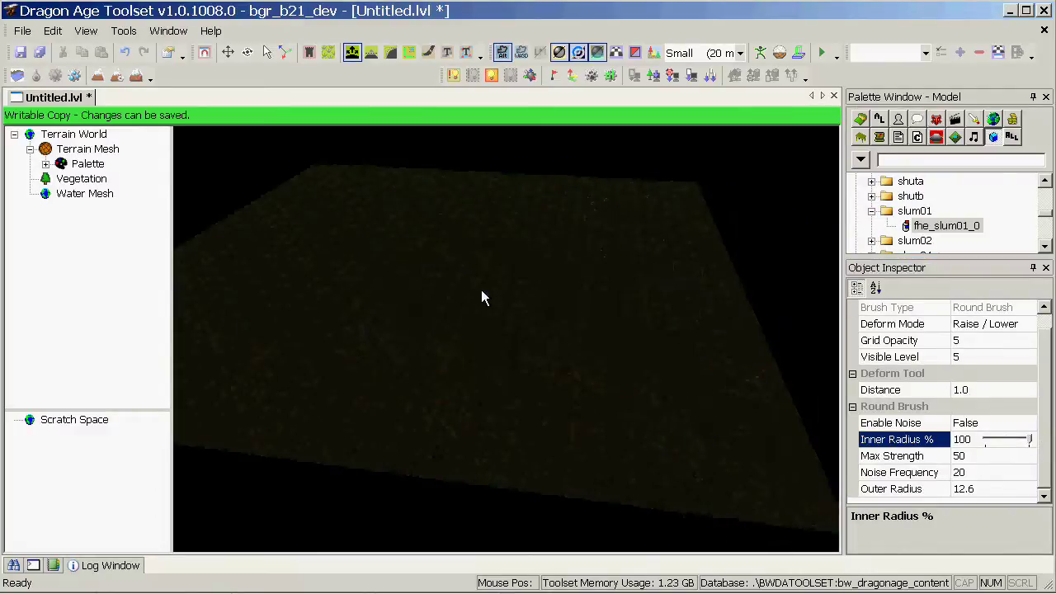
# Raise a broad hill on the terrain with the large deform brush and soften its slopes with the Smooth tool
pyautogui.moveTo(482, 291)
pyautogui.mouseDown()
pyautogui.moveTo(591, 292)
pyautogui.moveTo(453, 280)
pyautogui.moveTo(326, 320)
pyautogui.moveTo(449, 360)
pyautogui.moveTo(573, 363)
pyautogui.moveTo(771, 328)
pyautogui.mouseUp()
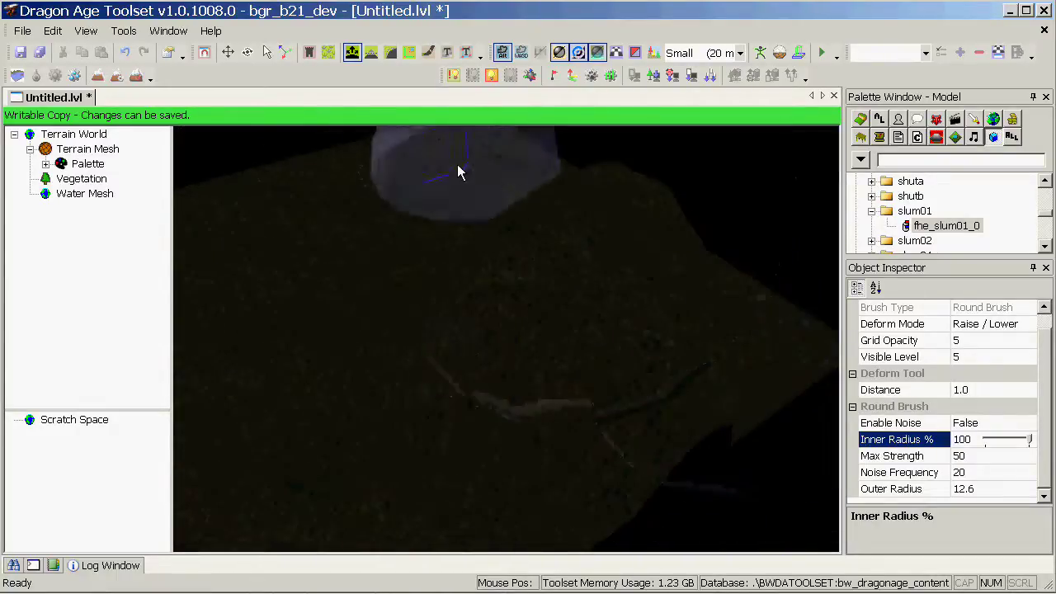
pyautogui.click(388, 58)
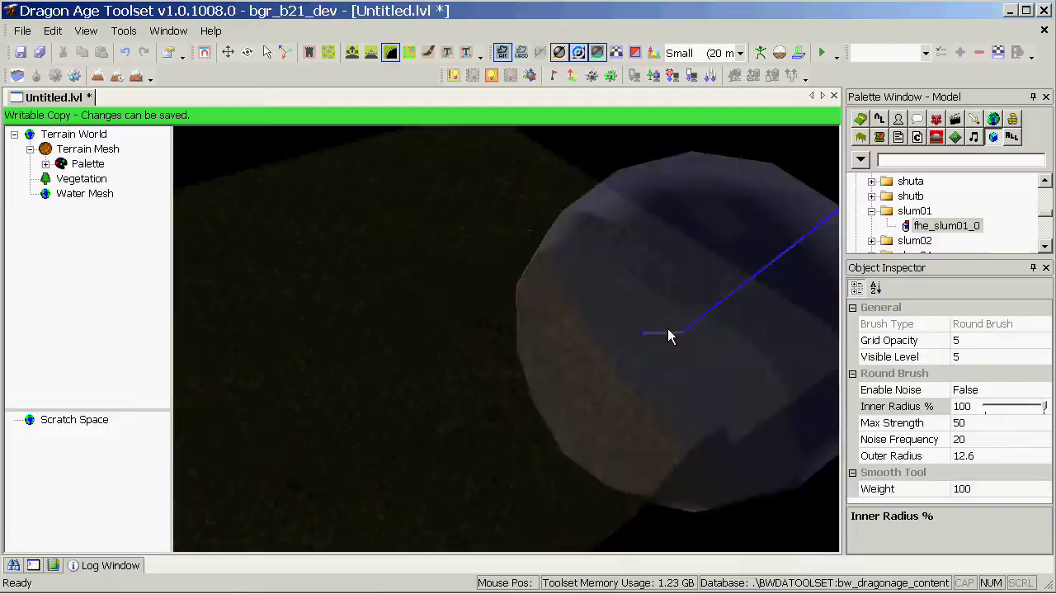
pyautogui.keyDown('alt'); pyautogui.moveTo(510, 261); pyautogui.dragTo(440, 241); pyautogui.keyUp('alt')
pyautogui.moveTo(483, 270)
pyautogui.mouseDown(button='middle')
pyautogui.moveTo(632, 278)
pyautogui.moveTo(710, 306)
pyautogui.moveTo(573, 358)
pyautogui.moveTo(509, 366)
pyautogui.moveTo(546, 242)
pyautogui.moveTo(539, 308)
pyautogui.moveTo(524, 322)
pyautogui.moveTo(537, 332)
pyautogui.moveTo(389, 101)
pyautogui.mouseUp(button='middle')
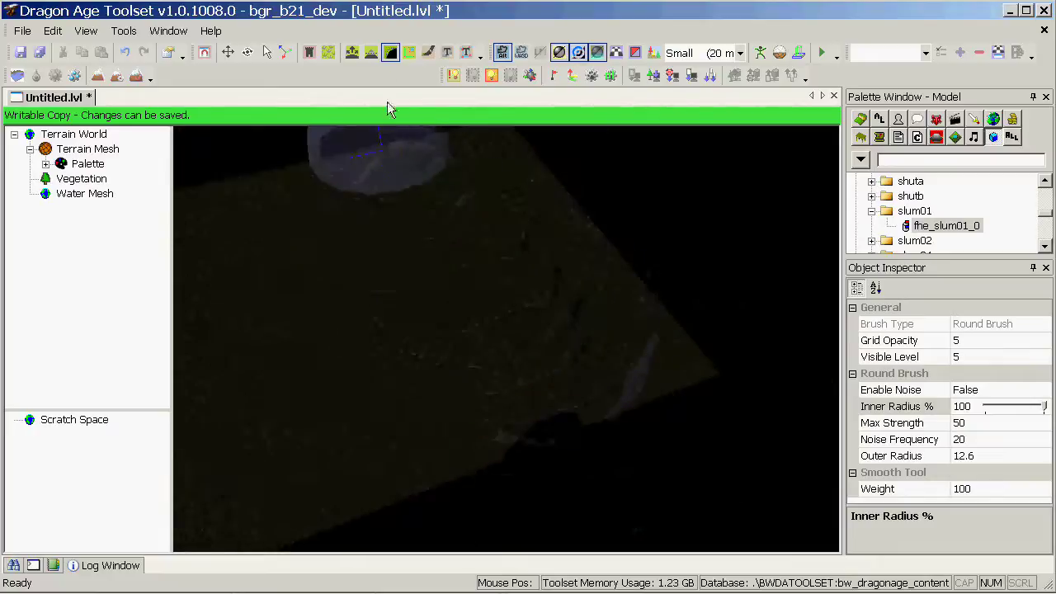
# Flatten the raised area of the terrain and smooth the remaining unevenness
pyautogui.click(370, 55)
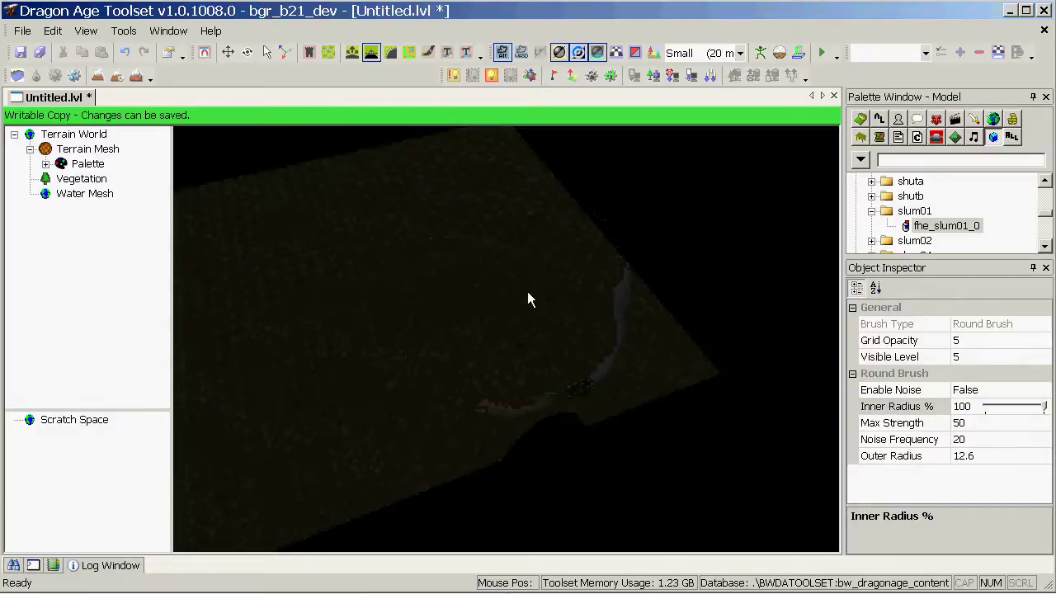
pyautogui.moveTo(528, 299)
pyautogui.mouseDown(button='middle')
pyautogui.moveTo(424, 335)
pyautogui.moveTo(532, 291)
pyautogui.moveTo(669, 189)
pyautogui.moveTo(804, 202)
pyautogui.moveTo(523, 286)
pyautogui.moveTo(375, 288)
pyautogui.moveTo(645, 378)
pyautogui.moveTo(601, 365)
pyautogui.moveTo(627, 306)
pyautogui.moveTo(552, 323)
pyautogui.moveTo(574, 312)
pyautogui.mouseUp(button='middle')
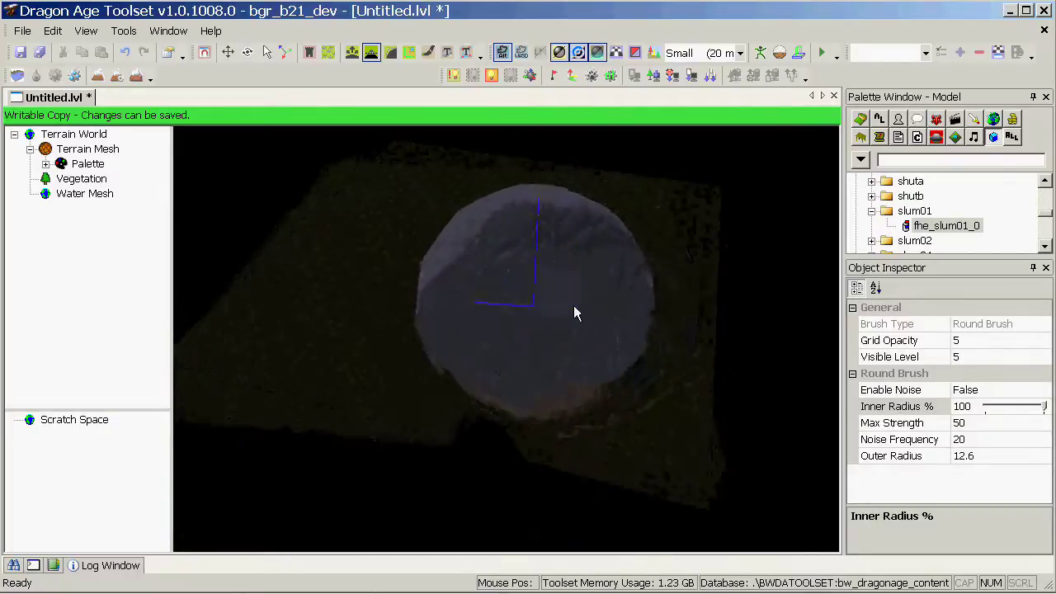
pyautogui.click(391, 52)
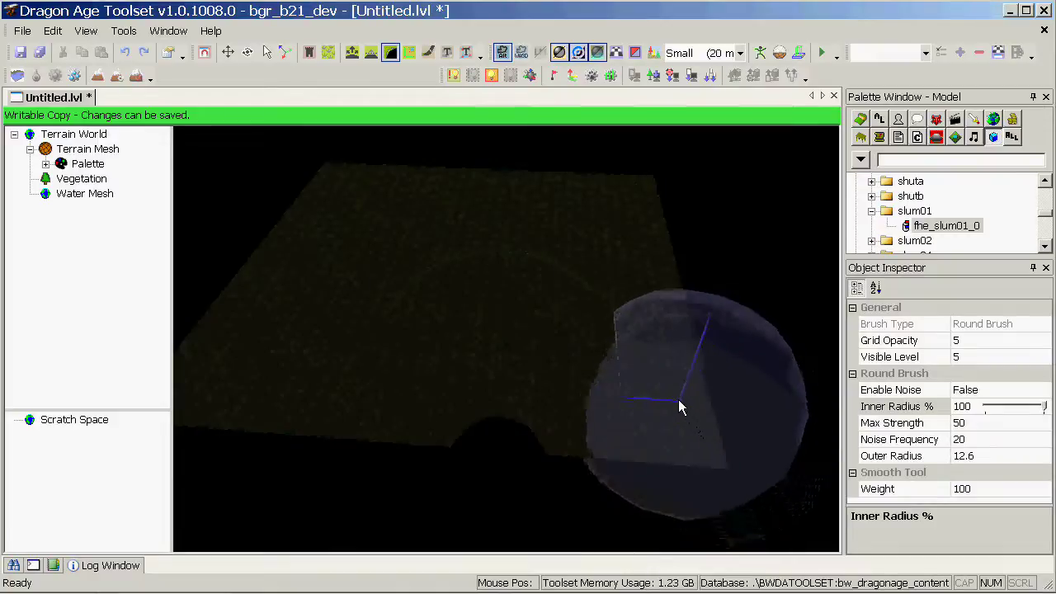
pyautogui.moveTo(676, 365); pyautogui.dragTo(428, 112, button='middle')
# Lower a wide pit near the terrain's centre with the Deform tool in Raise / Lower mode
pyautogui.click(353, 52)
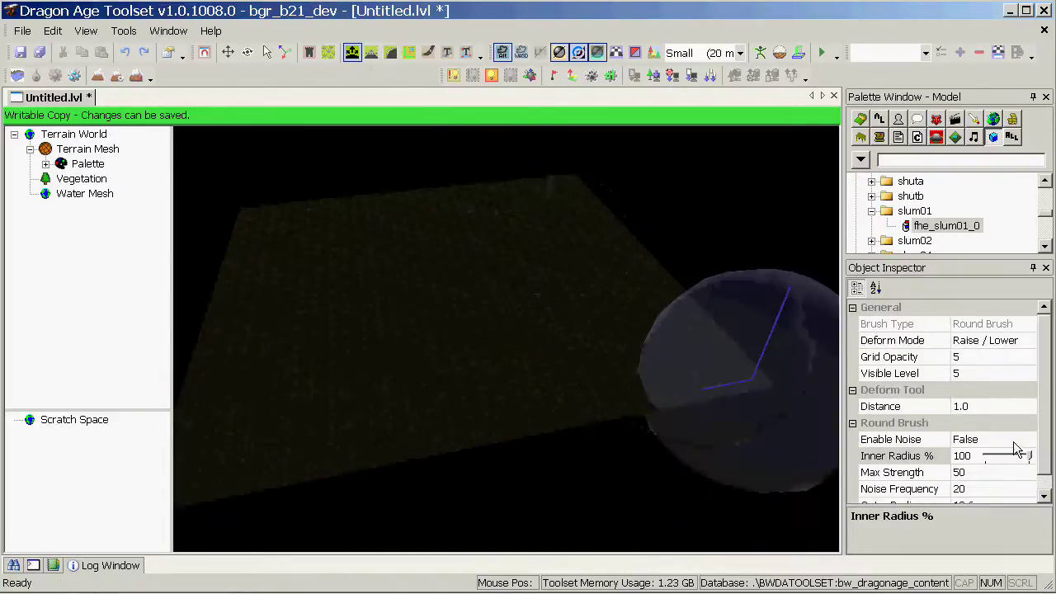
pyautogui.moveTo(511, 301); pyautogui.dragTo(581, 346, button='middle')
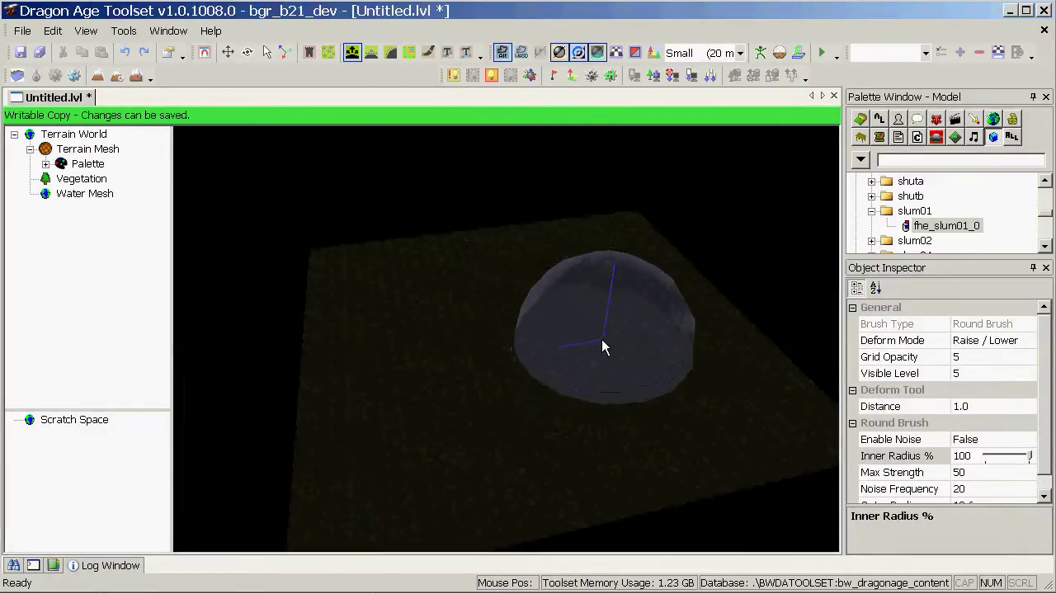
pyautogui.moveTo(601, 339); pyautogui.dragTo(525, 338)
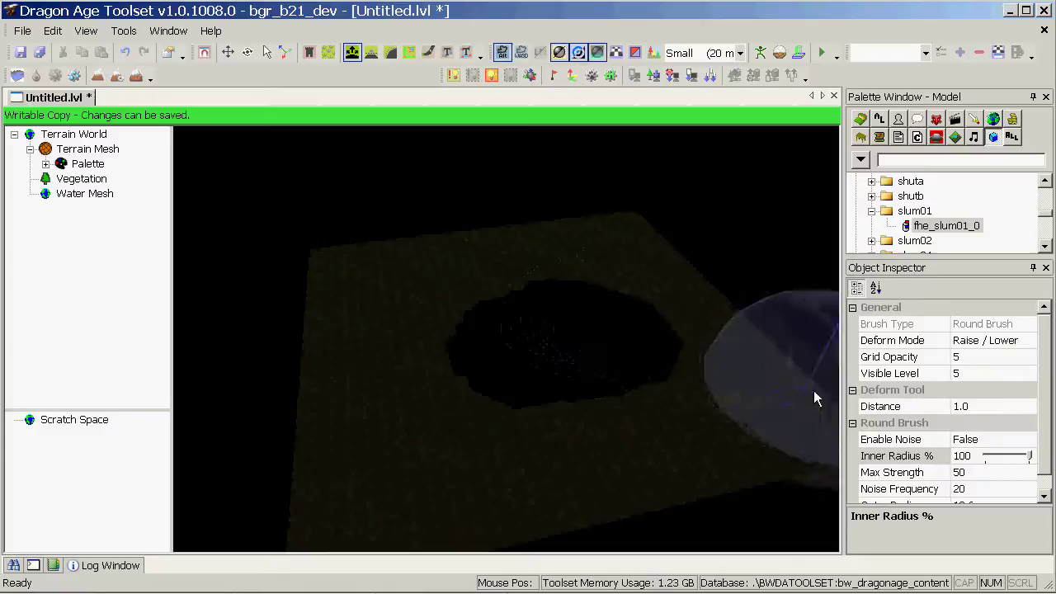
# Reduce the deform brush's outer radius to 6.3 and reshape the ground around the pit and along the terrain's outer edges
pyautogui.click(1046, 484)
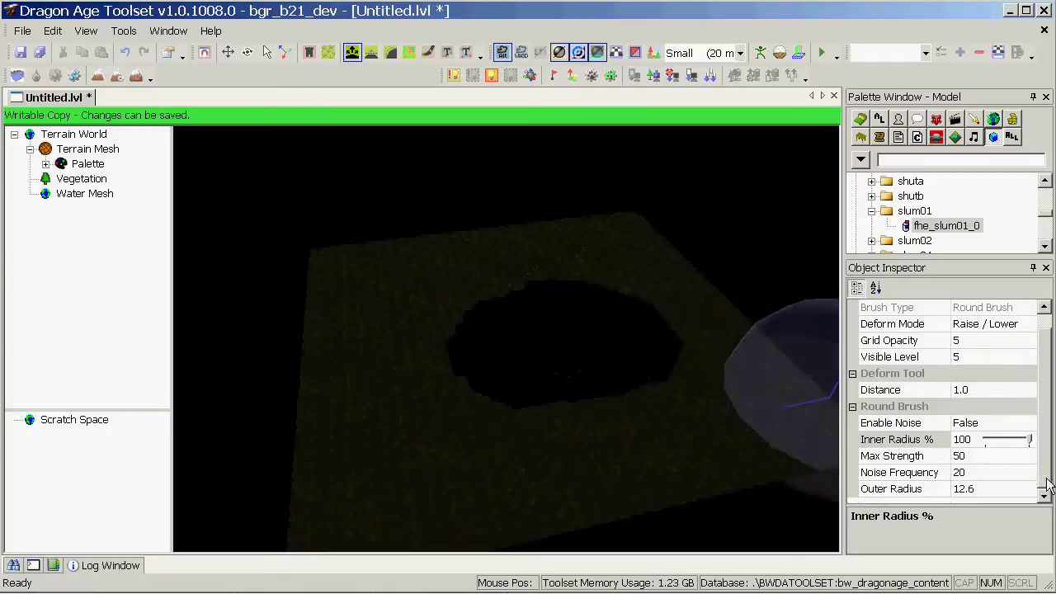
pyautogui.click(1002, 491)
pyautogui.moveTo(1028, 490); pyautogui.dragTo(1021, 490)
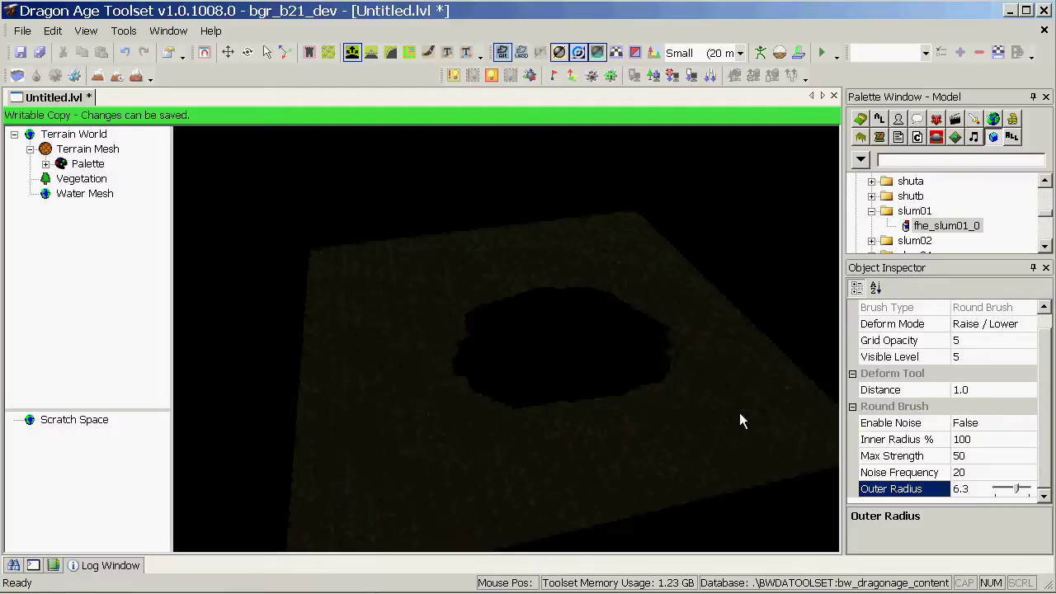
pyautogui.keyDown('alt'); pyautogui.moveTo(700, 393); pyautogui.dragTo(365, 395); pyautogui.keyUp('alt')
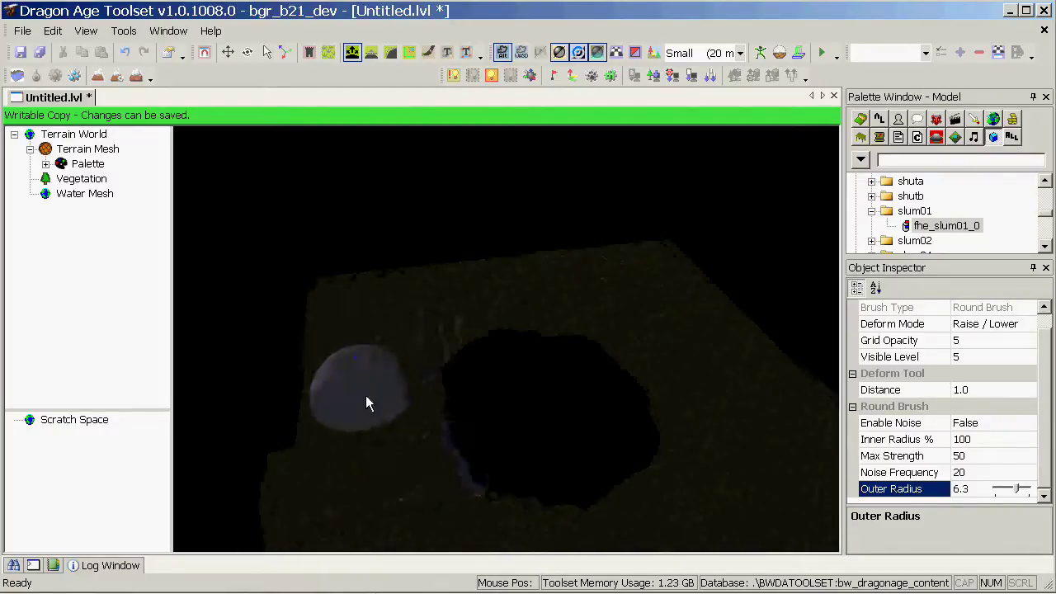
pyautogui.moveTo(562, 359); pyautogui.dragTo(552, 247, button='right')
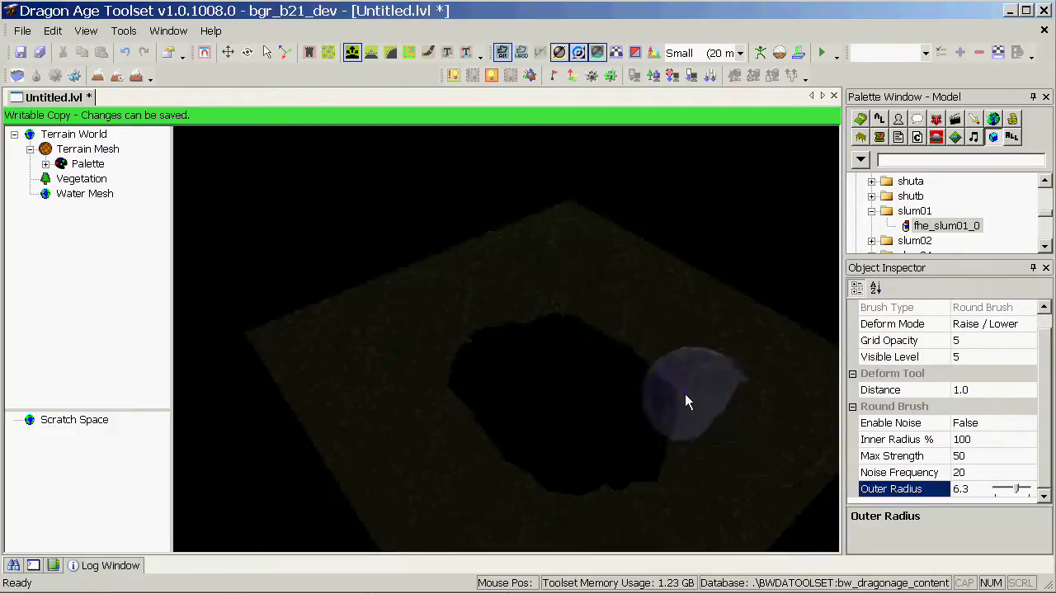
pyautogui.moveTo(685, 393)
pyautogui.keyDown('alt'); pyautogui.mouseDown()
pyautogui.moveTo(724, 381)
pyautogui.moveTo(590, 385)
pyautogui.mouseUp(); pyautogui.keyUp('alt')
pyautogui.moveTo(713, 398)
pyautogui.keyDown('alt'); pyautogui.mouseDown()
pyautogui.moveTo(736, 395)
pyautogui.moveTo(779, 348)
pyautogui.moveTo(822, 369)
pyautogui.moveTo(697, 403)
pyautogui.mouseUp(); pyautogui.keyUp('alt')
pyautogui.moveTo(697, 410)
pyautogui.mouseDown(button='right')
pyautogui.moveTo(396, 276)
pyautogui.moveTo(528, 240)
pyautogui.moveTo(527, 335)
pyautogui.moveTo(435, 361)
pyautogui.moveTo(603, 321)
pyautogui.moveTo(627, 344)
pyautogui.moveTo(627, 376)
pyautogui.mouseUp(button='right')
pyautogui.press('alt')
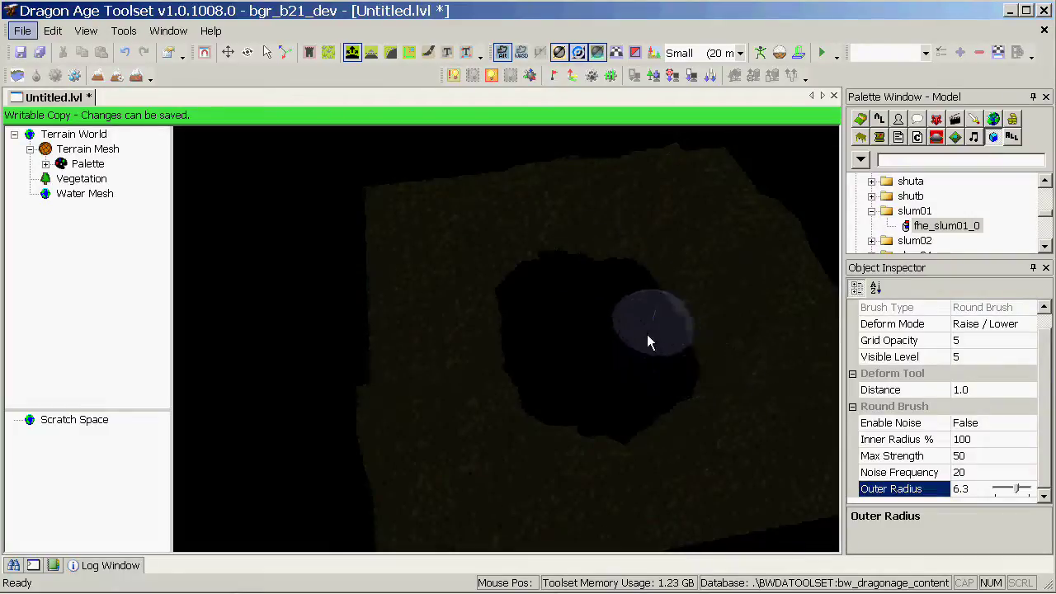
# Paint the Dirt02 material onto the ground all around the pit's rim
pyautogui.click(427, 59)
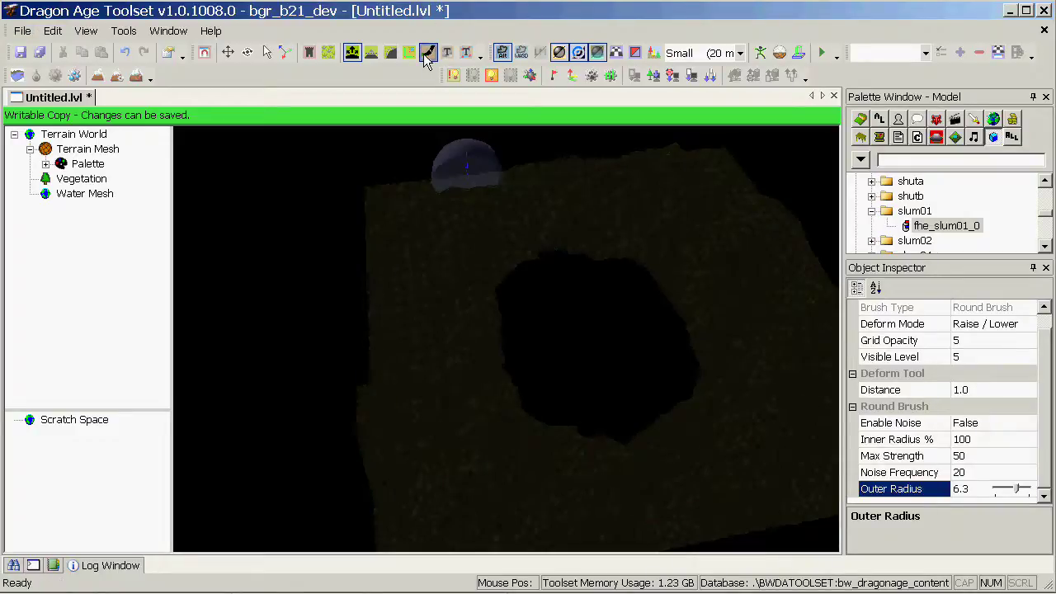
pyautogui.moveTo(422, 403); pyautogui.dragTo(152, 225)
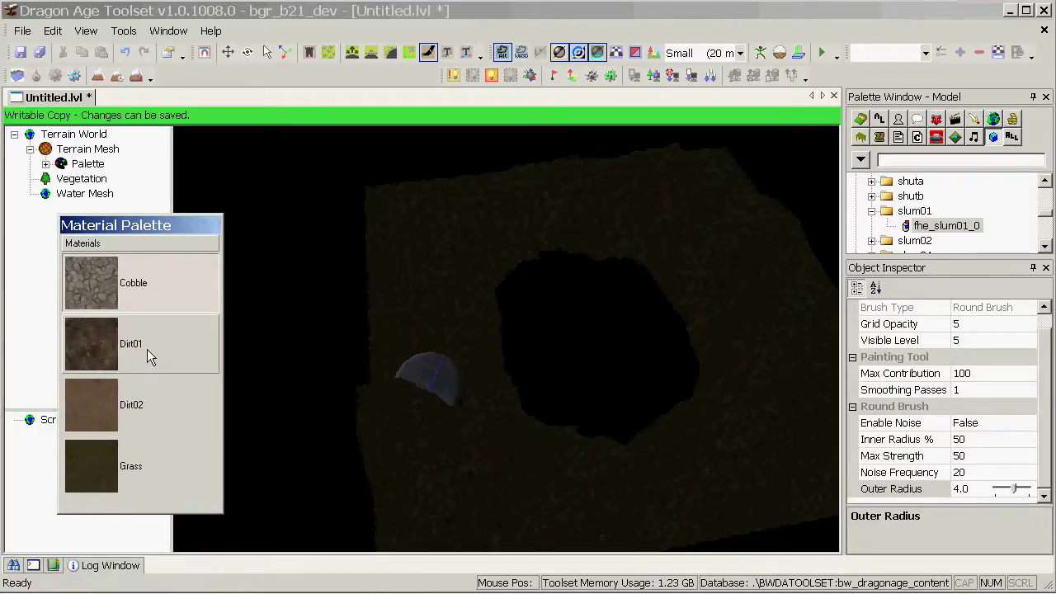
pyautogui.click(144, 387)
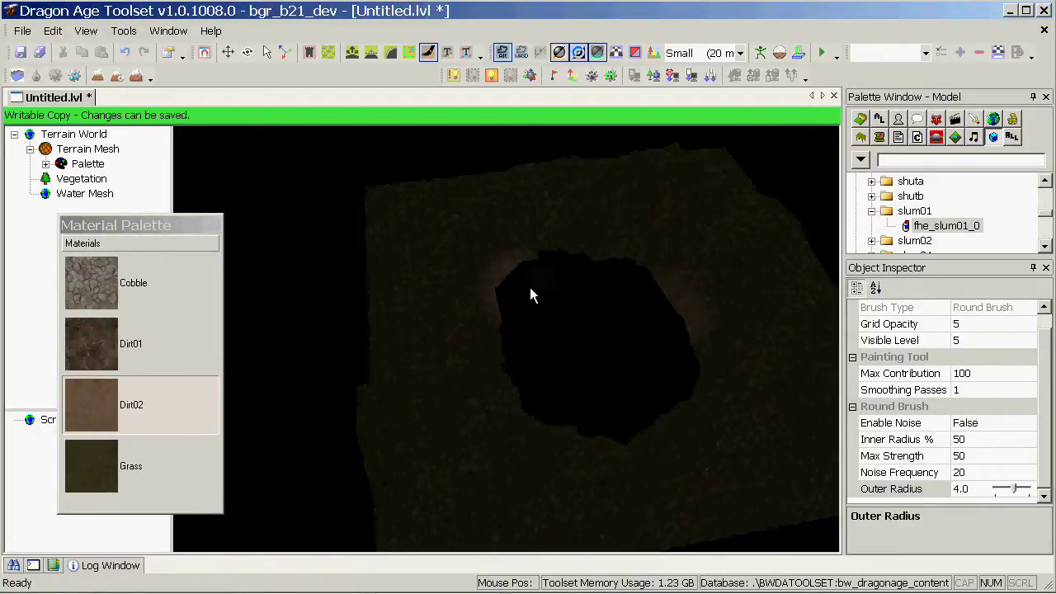
pyautogui.keyDown('alt'); pyautogui.moveTo(697, 357); pyautogui.dragTo(665, 337); pyautogui.keyUp('alt')
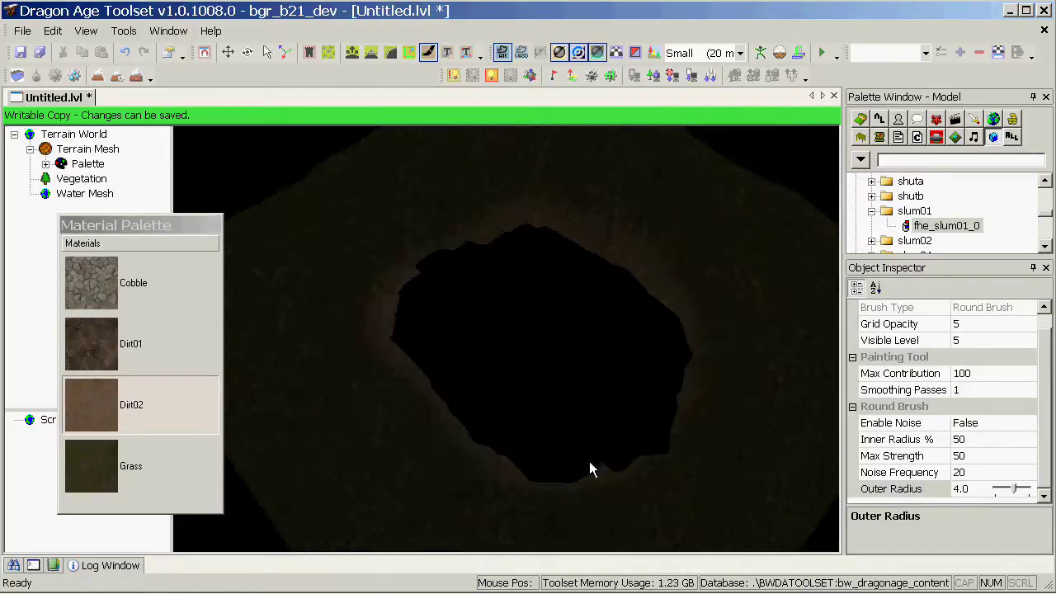
pyautogui.moveTo(567, 357); pyautogui.dragTo(499, 321, button='middle')
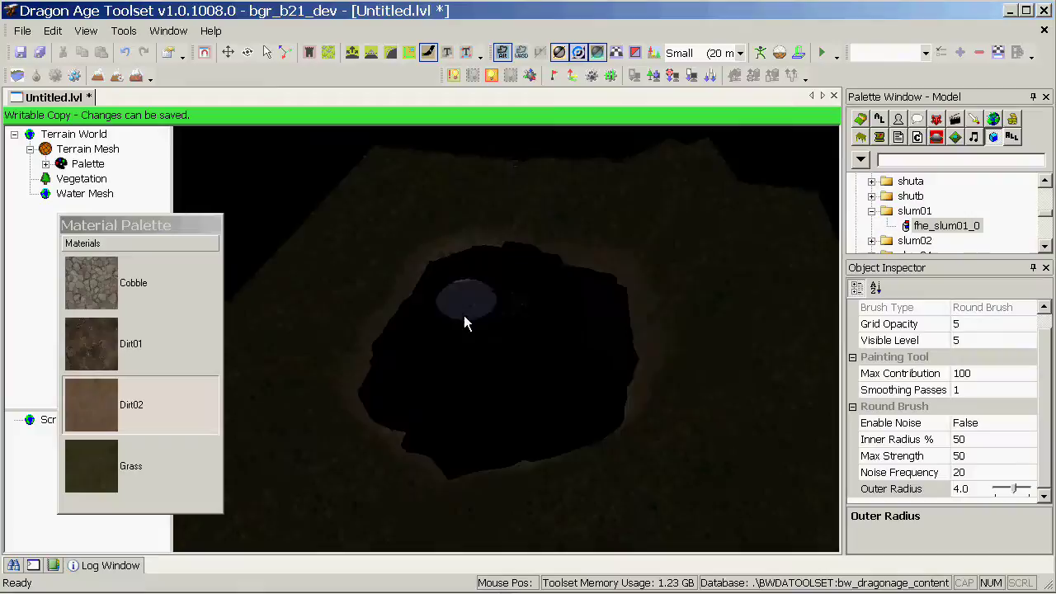
pyautogui.keyDown('alt'); pyautogui.moveTo(463, 315); pyautogui.dragTo(443, 352); pyautogui.keyUp('alt')
pyautogui.keyDown('alt'); pyautogui.moveTo(419, 393); pyautogui.dragTo(481, 387, button='middle'); pyautogui.keyUp('alt')
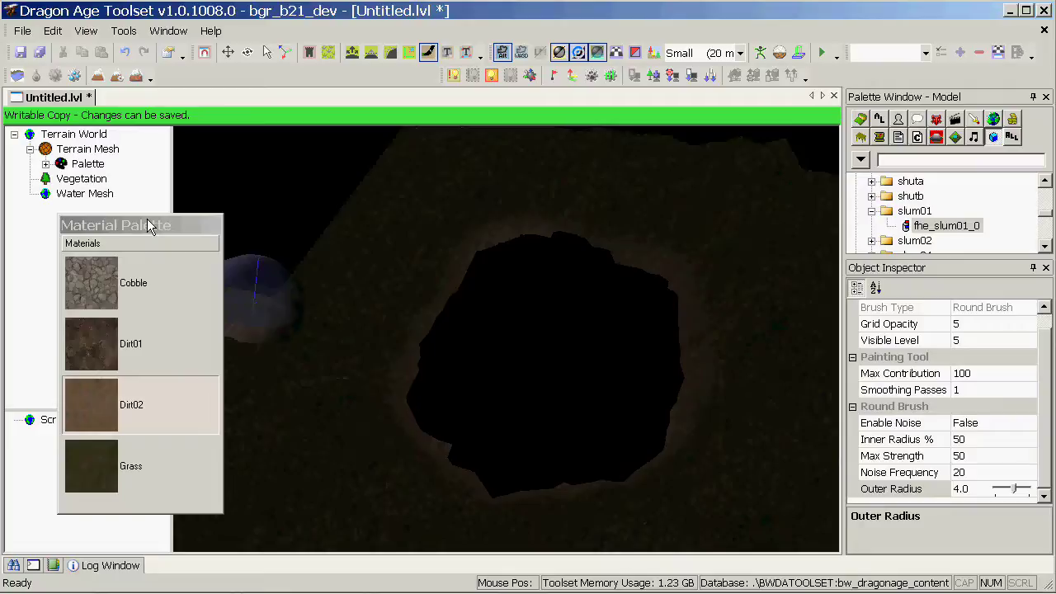
# Insert a new material into the terrain mesh's Palette, with the Material Palette window moved clear of the object tree
pyautogui.click(46, 165)
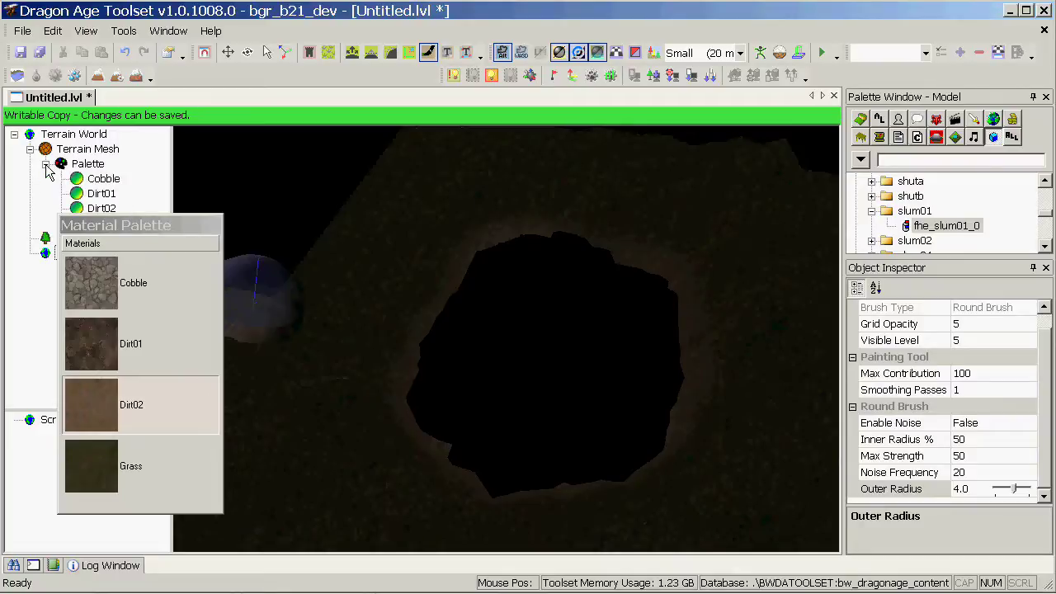
pyautogui.moveTo(115, 226); pyautogui.dragTo(275, 188)
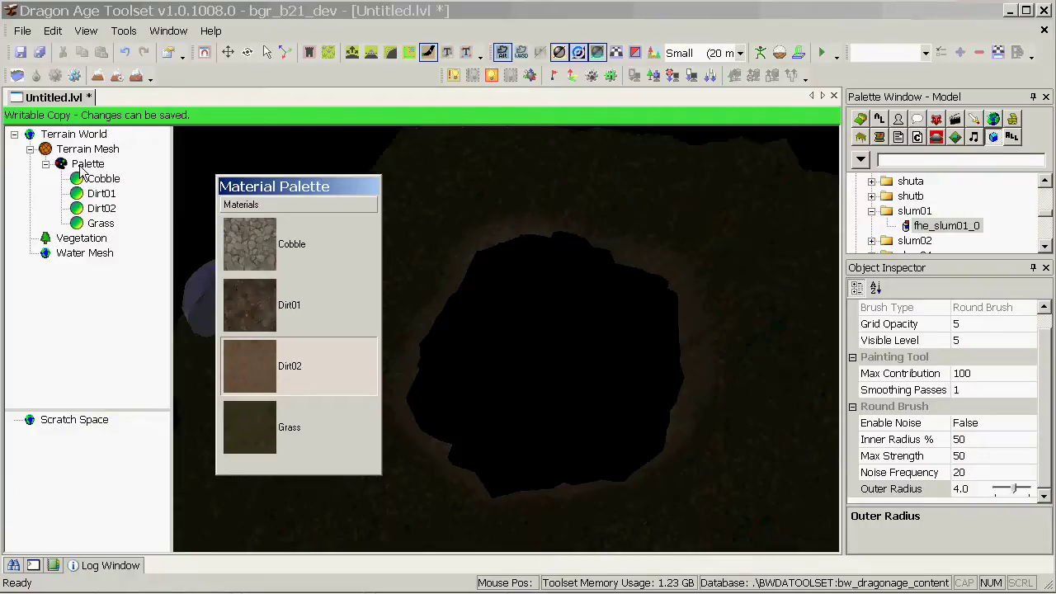
pyautogui.rightClick(83, 170)
pyautogui.moveTo(121, 177)
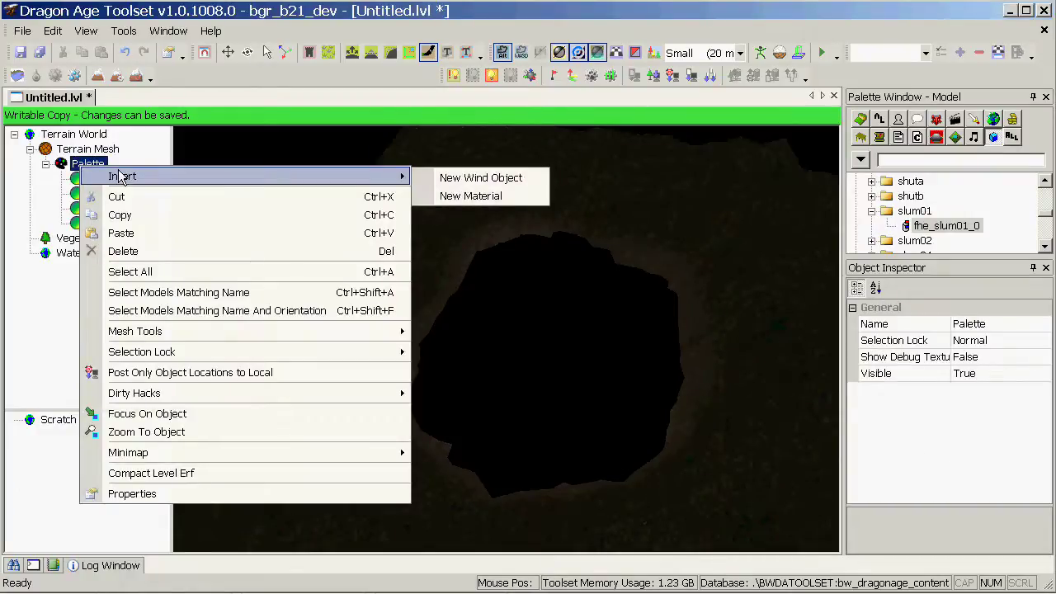
pyautogui.click(532, 202)
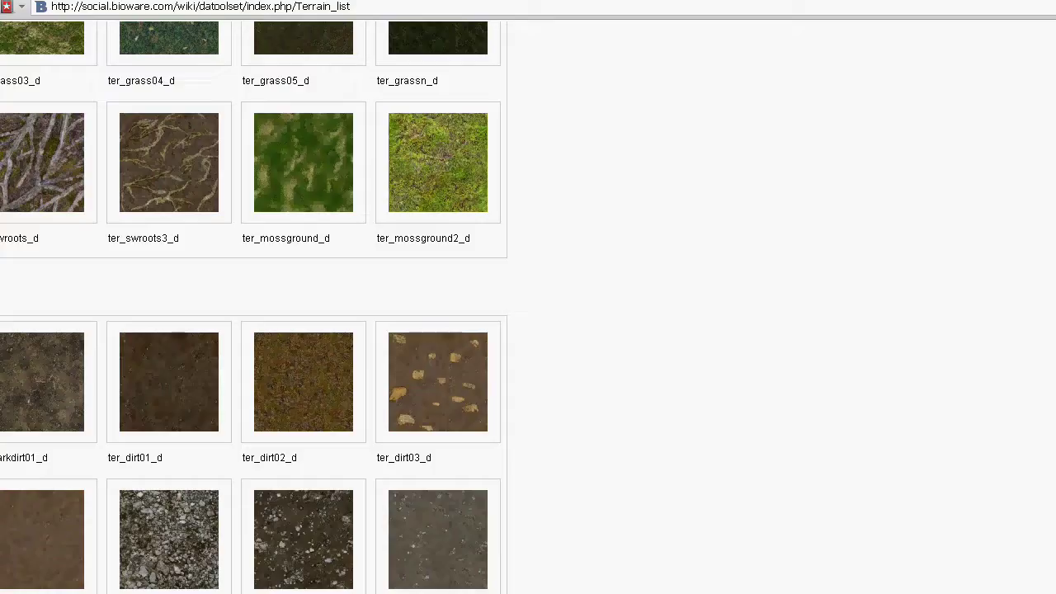
# Look through the wiki's terrain texture list for a texture to use in the new material
pyautogui.scroll(6, 527, 329)
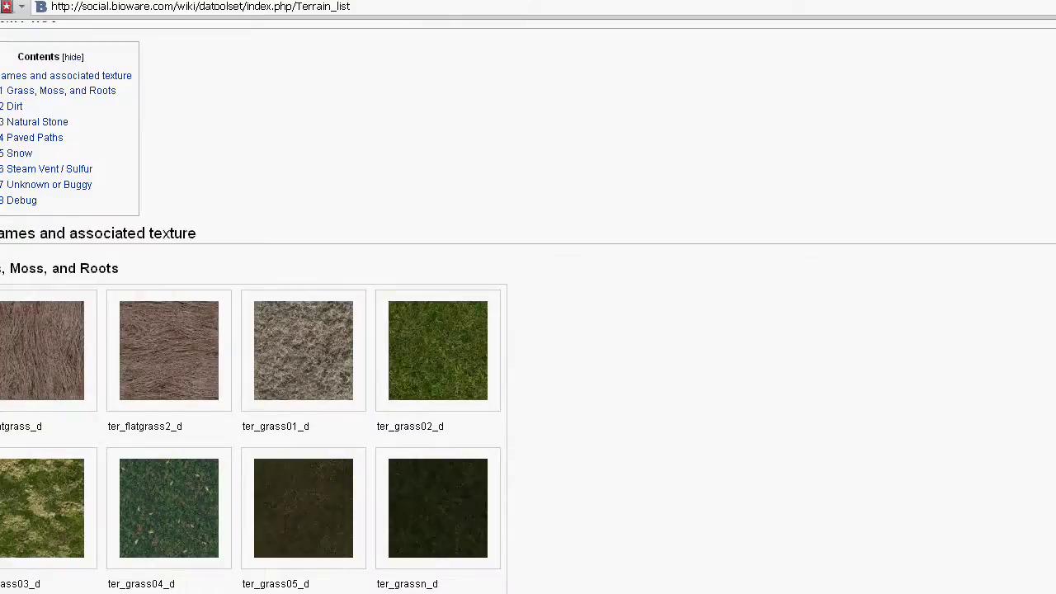
pyautogui.scroll(-8, 254, 307)
pyautogui.scroll(-1, 254, 329)
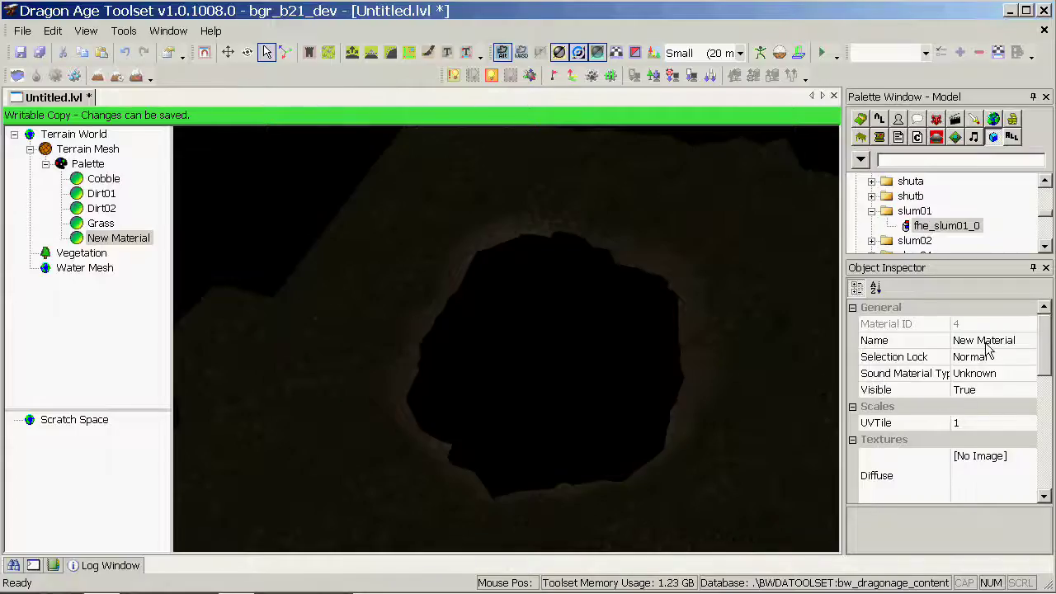
# Rename the new palette material to Stone and check the Cobble material's texture slots for reference
pyautogui.click(1020, 340)
pyautogui.write('S')
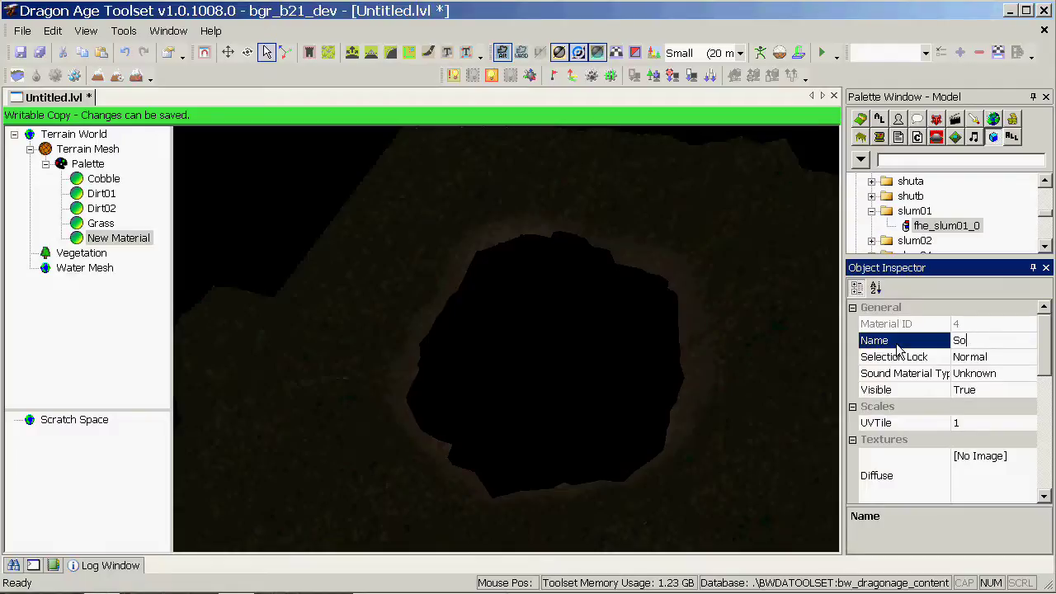
pyautogui.write('tone')
pyautogui.click(107, 184)
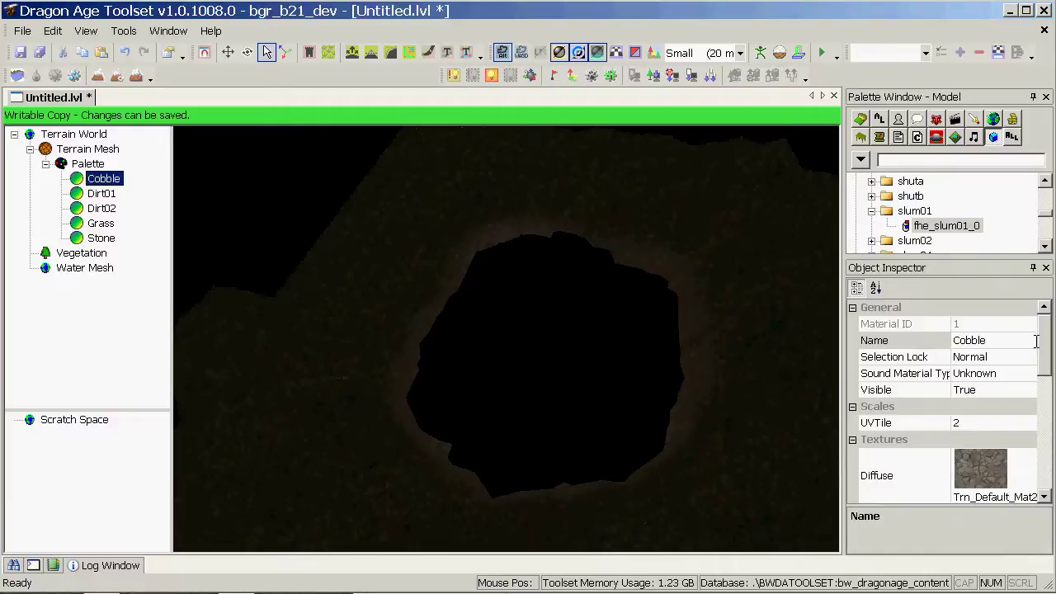
pyautogui.scroll(-3, 1043, 385)
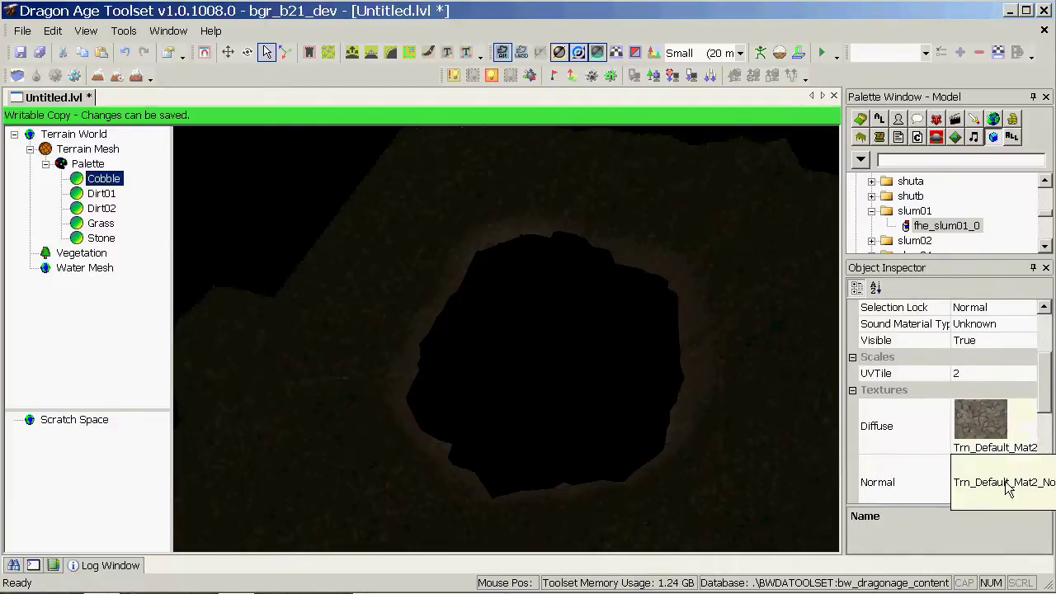
pyautogui.scroll(-3, 1050, 443)
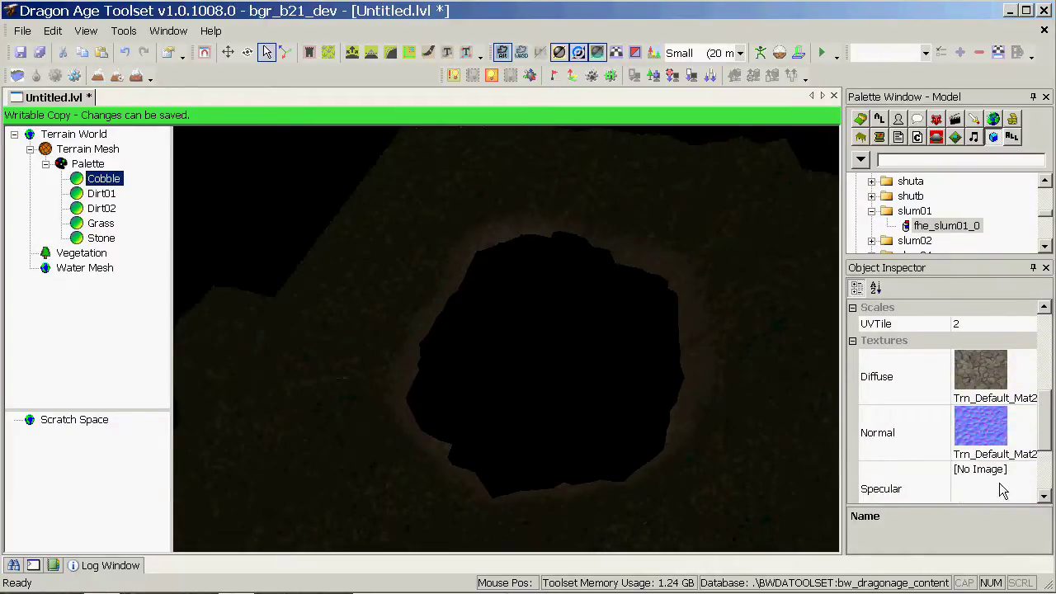
# Assign ter_rock03_d as the Stone material's diffuse texture, filtering the game resources with ter_*
pyautogui.click(101, 240)
pyautogui.scroll(-2, 1035, 367)
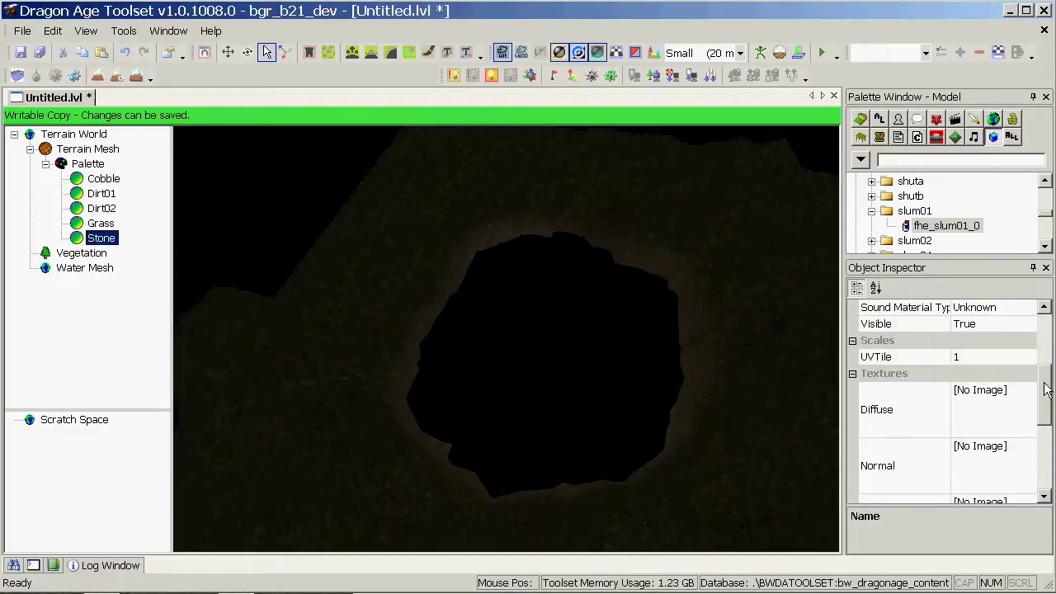
pyautogui.click(988, 410)
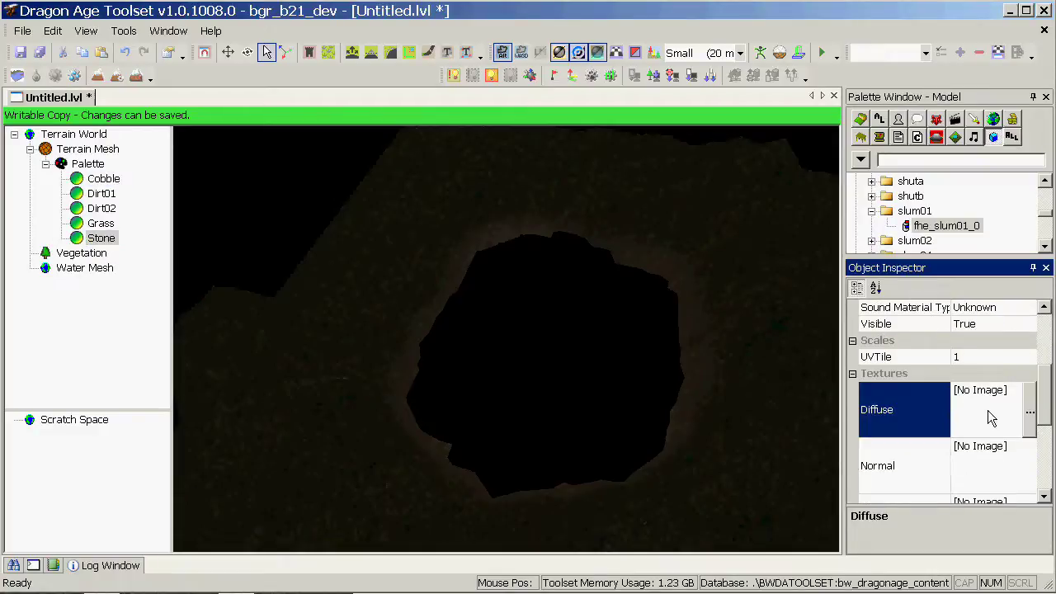
pyautogui.click(1030, 428)
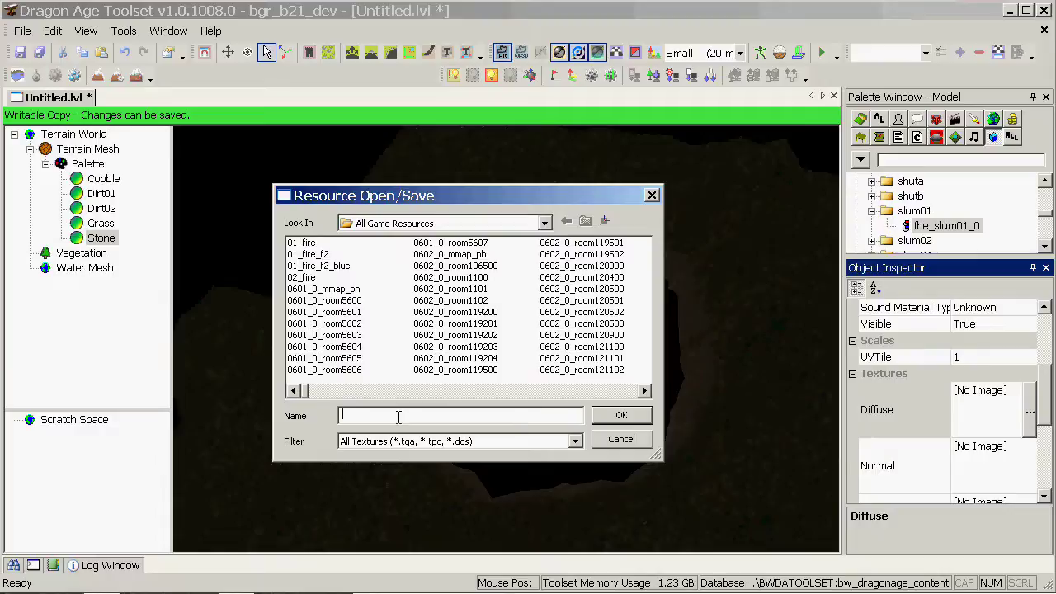
pyautogui.write('ter')
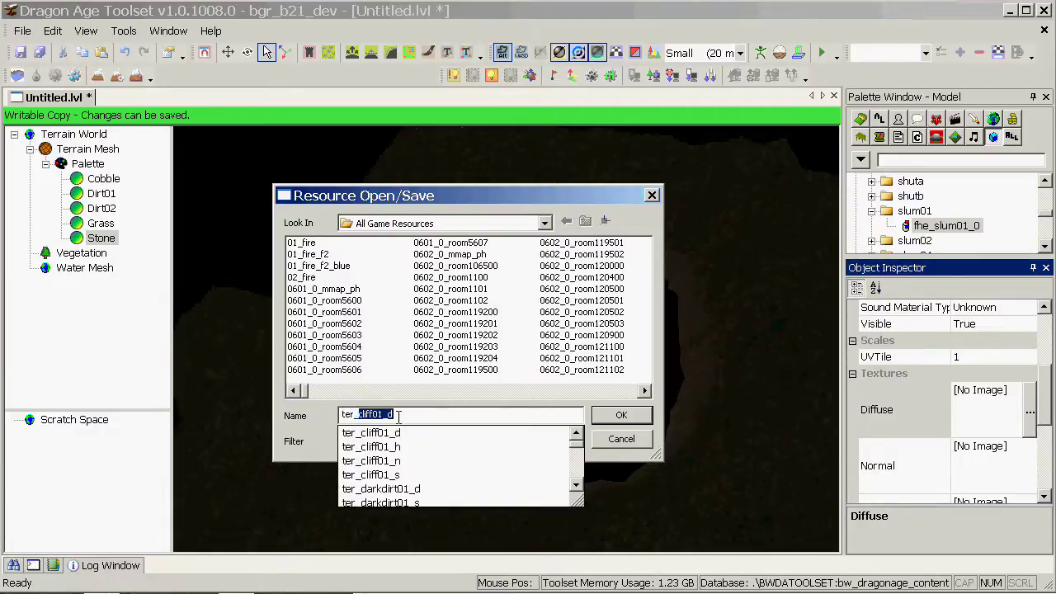
pyautogui.write('_*')
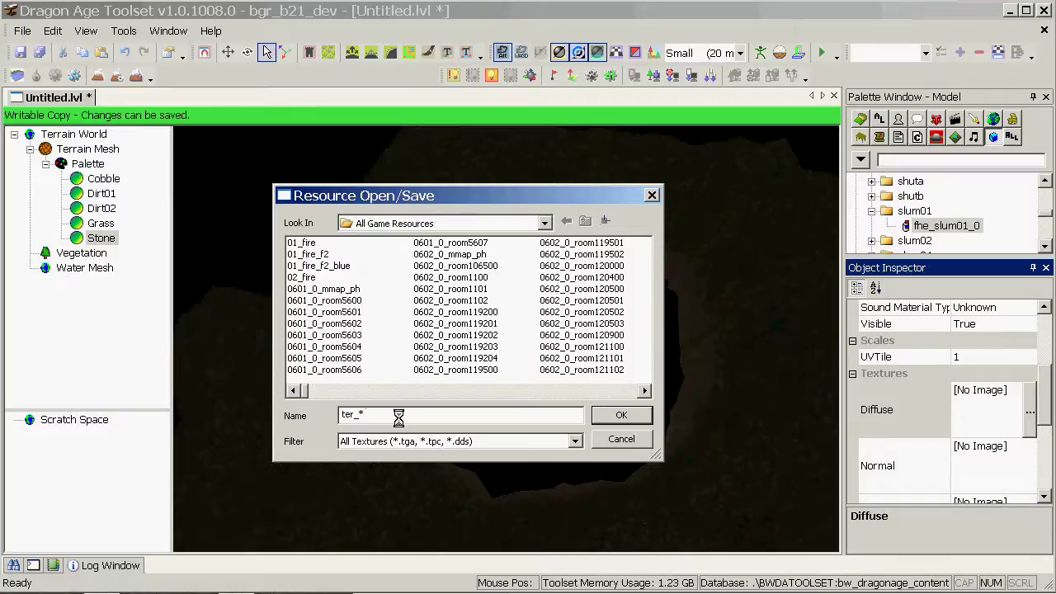
pyautogui.scroll(-5, 373, 295)
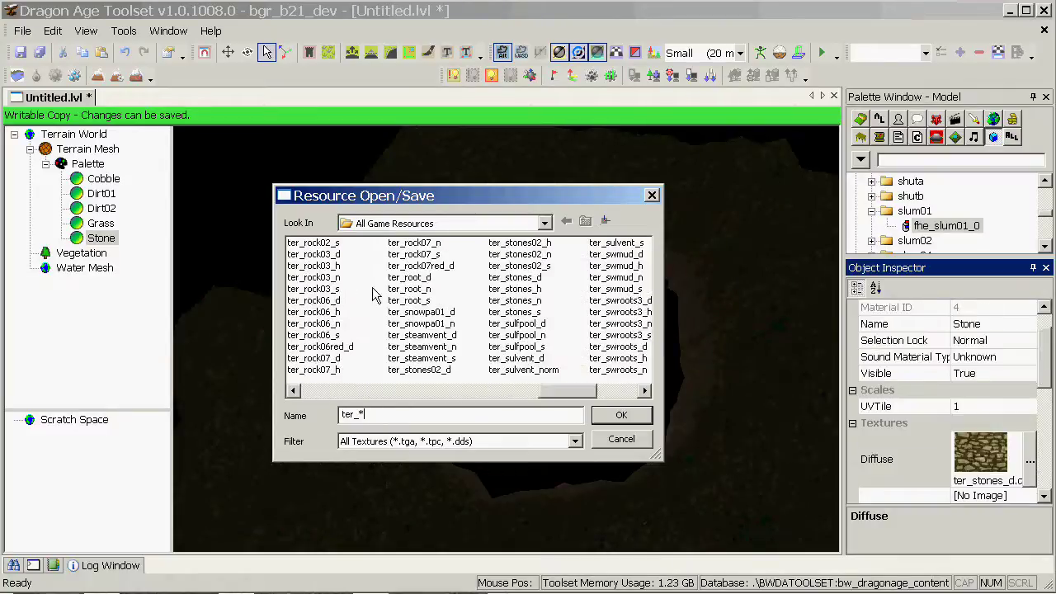
pyautogui.click(313, 254)
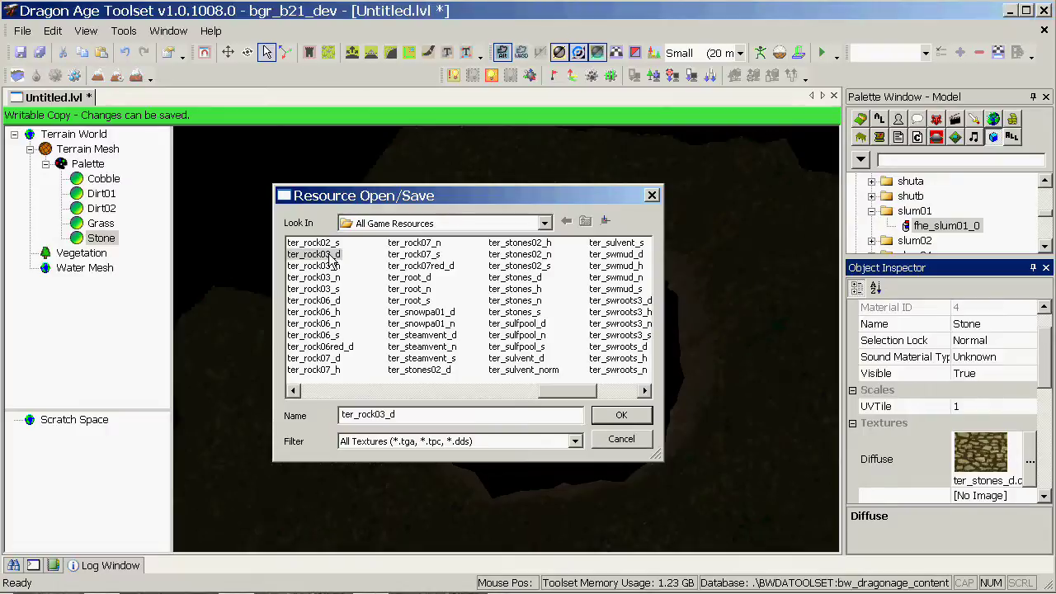
pyautogui.click(633, 410)
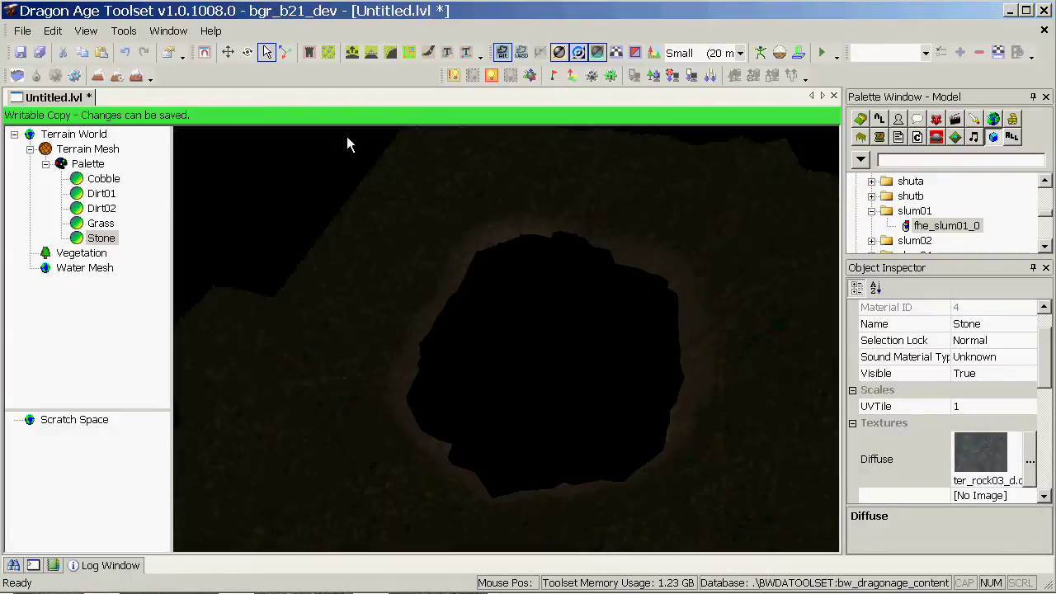
# Paint the Stone material onto the ground along the pit's rim
pyautogui.click(428, 52)
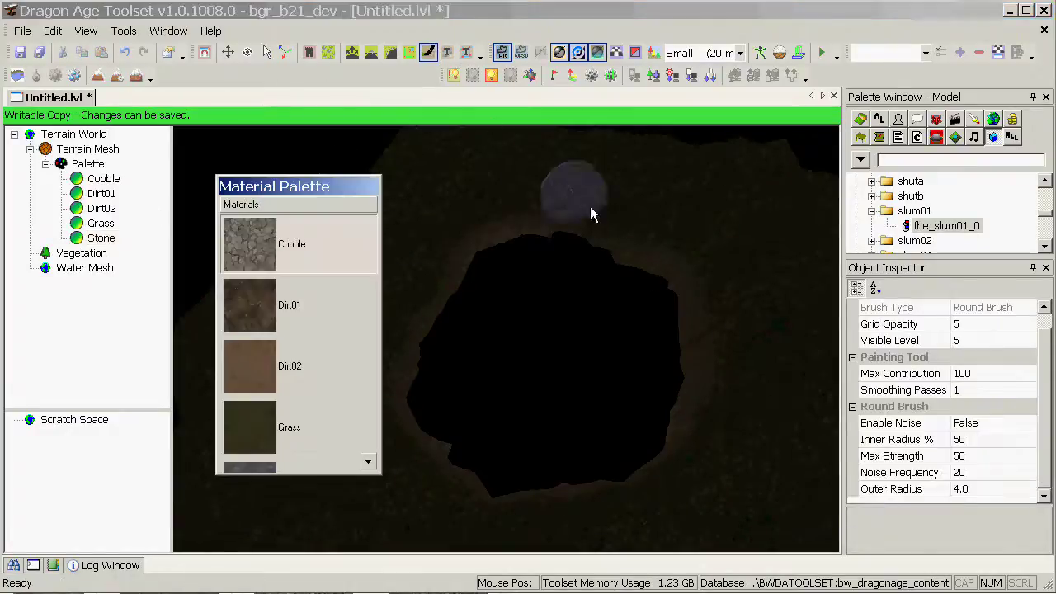
pyautogui.click(325, 464)
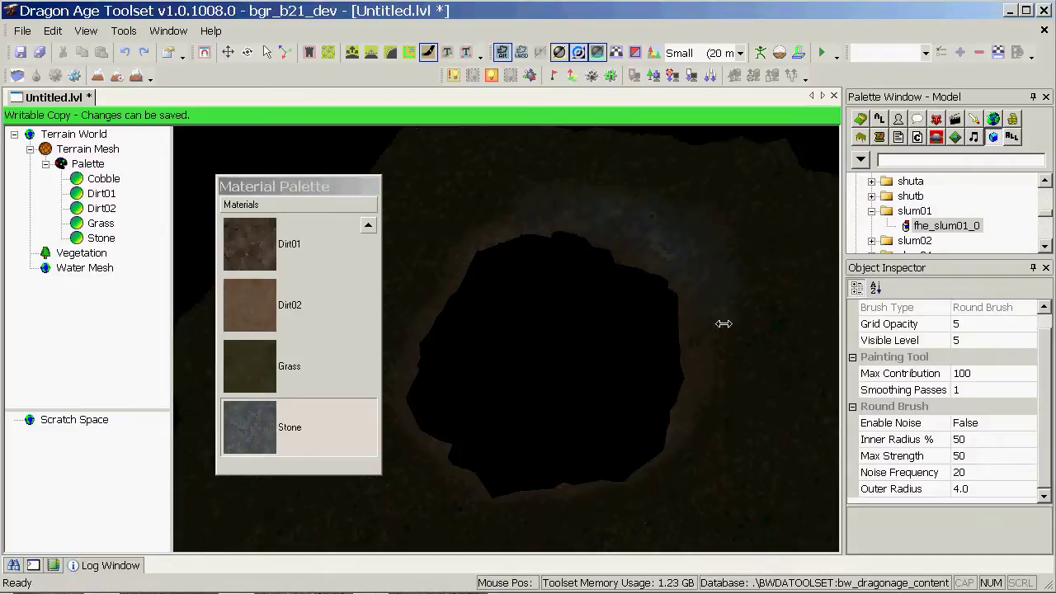
pyautogui.moveTo(723, 323)
pyautogui.mouseDown()
pyautogui.moveTo(709, 424)
pyautogui.moveTo(641, 486)
pyautogui.moveTo(729, 283)
pyautogui.moveTo(679, 266)
pyautogui.mouseUp()
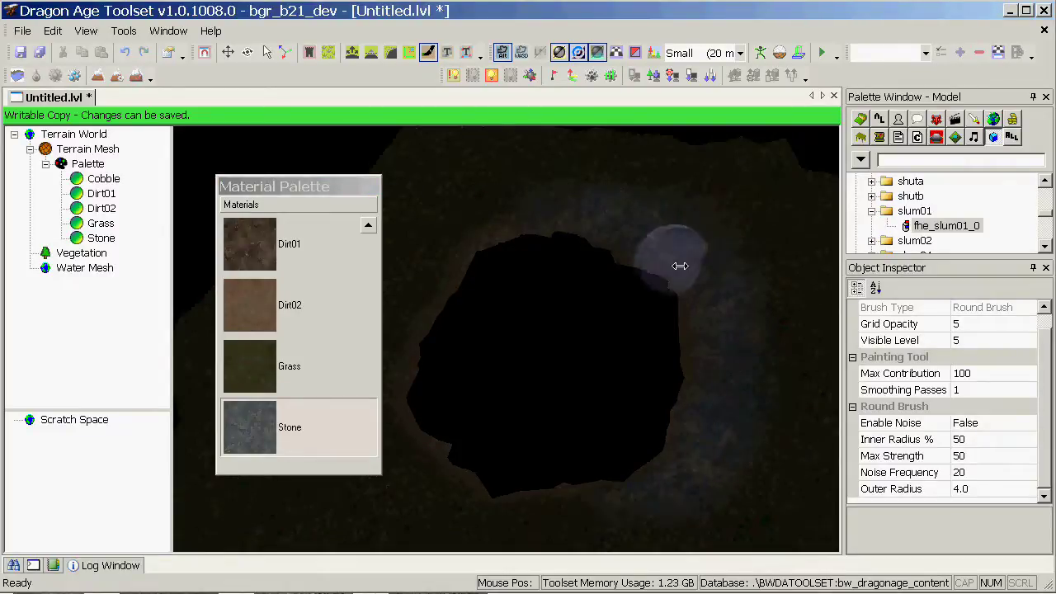
# Examine the painted stone around the pit's rim up close and from several angles
pyautogui.keyDown('alt'); pyautogui.moveTo(680, 266); pyautogui.dragTo(625, 335, button='middle'); pyautogui.keyUp('alt')
pyautogui.scroll(3, 613, 363)
pyautogui.keyDown('alt'); pyautogui.moveTo(612, 363); pyautogui.dragTo(747, 266); pyautogui.keyUp('alt')
pyautogui.keyDown('alt'); pyautogui.moveTo(649, 229); pyautogui.dragTo(698, 161); pyautogui.keyUp('alt')
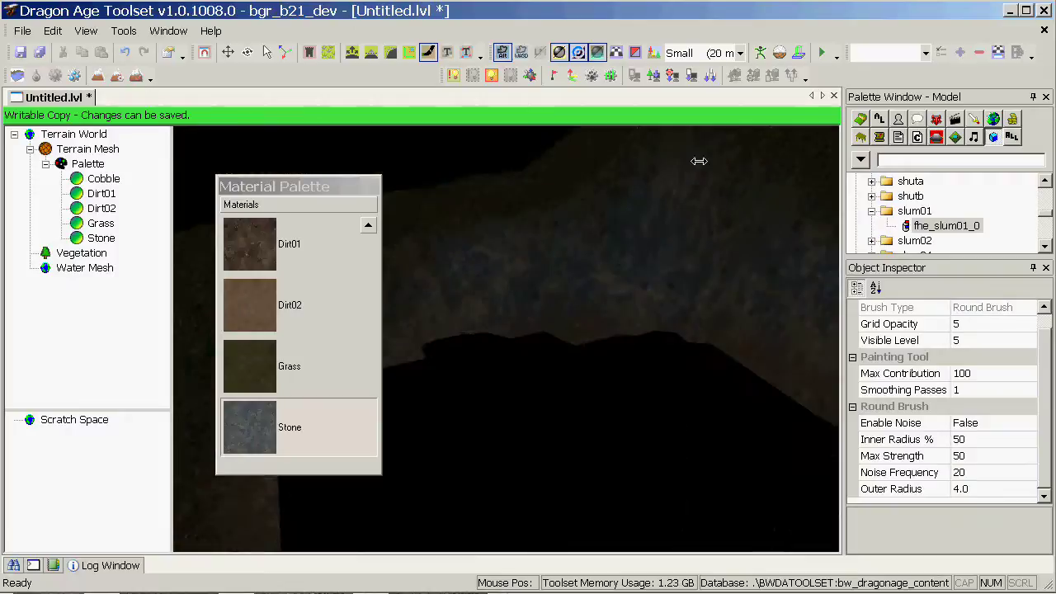
pyautogui.scroll(-3, 611, 283)
pyautogui.keyDown('alt'); pyautogui.moveTo(695, 344); pyautogui.dragTo(525, 262); pyautogui.keyUp('alt')
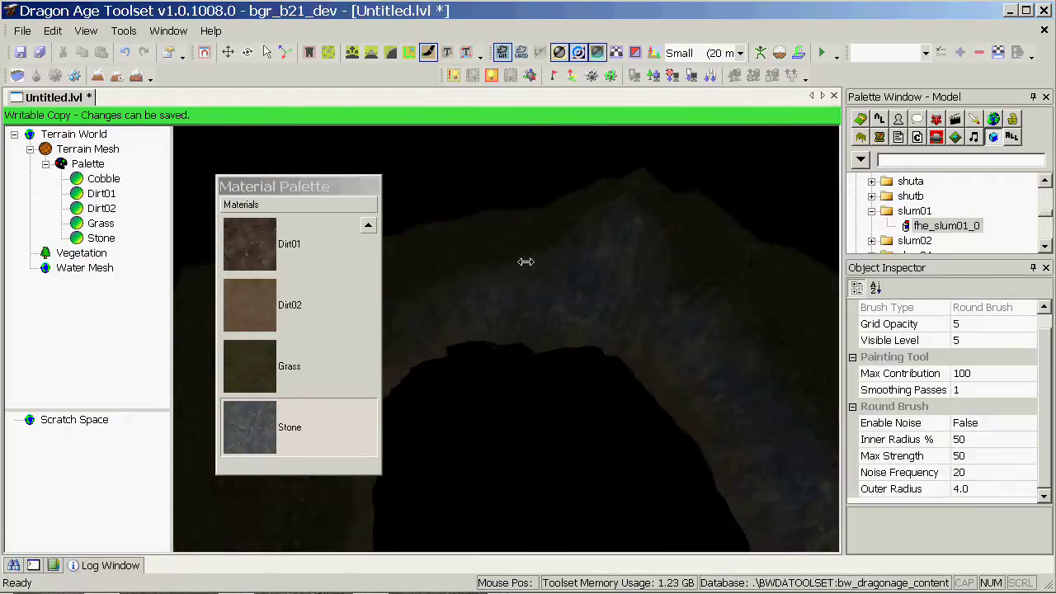
pyautogui.scroll(5, 573, 349)
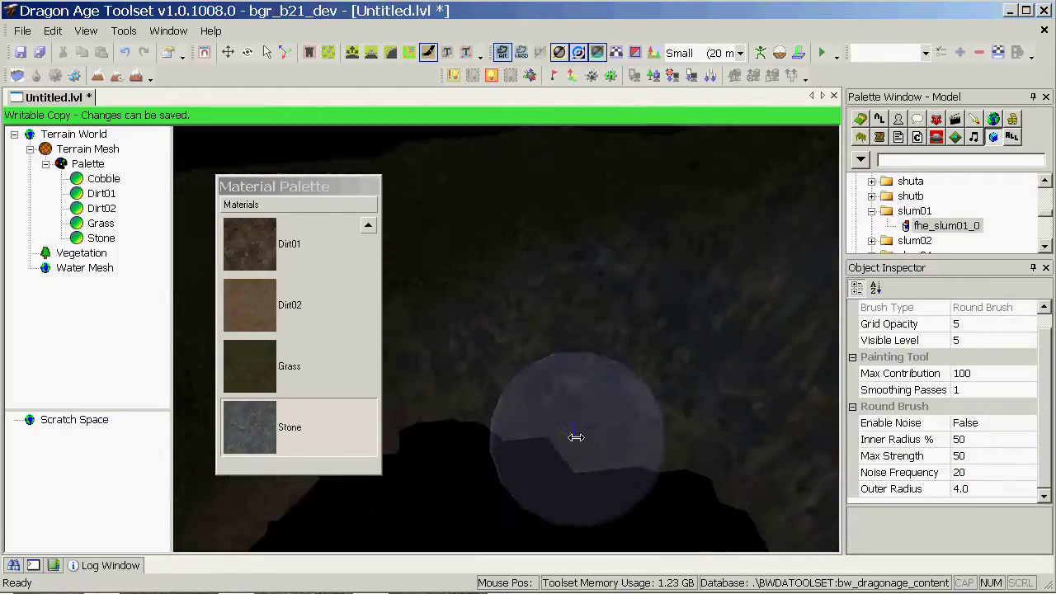
pyautogui.scroll(-3, 592, 415)
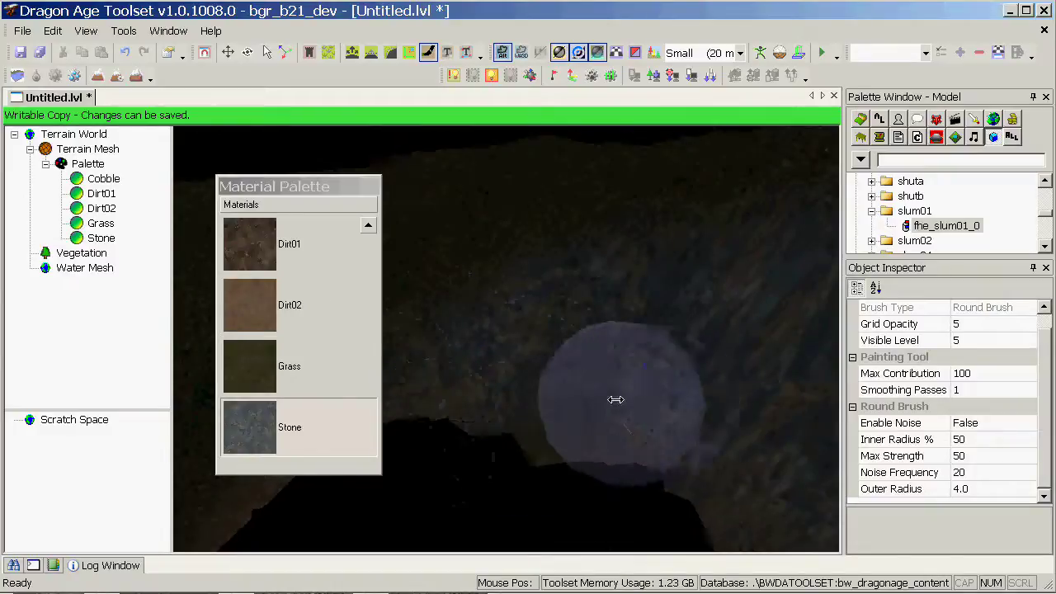
pyautogui.scroll(2, 613, 398)
pyautogui.keyDown('alt'); pyautogui.moveTo(607, 394); pyautogui.dragTo(674, 391); pyautogui.keyUp('alt')
pyautogui.scroll(-3, 673, 391)
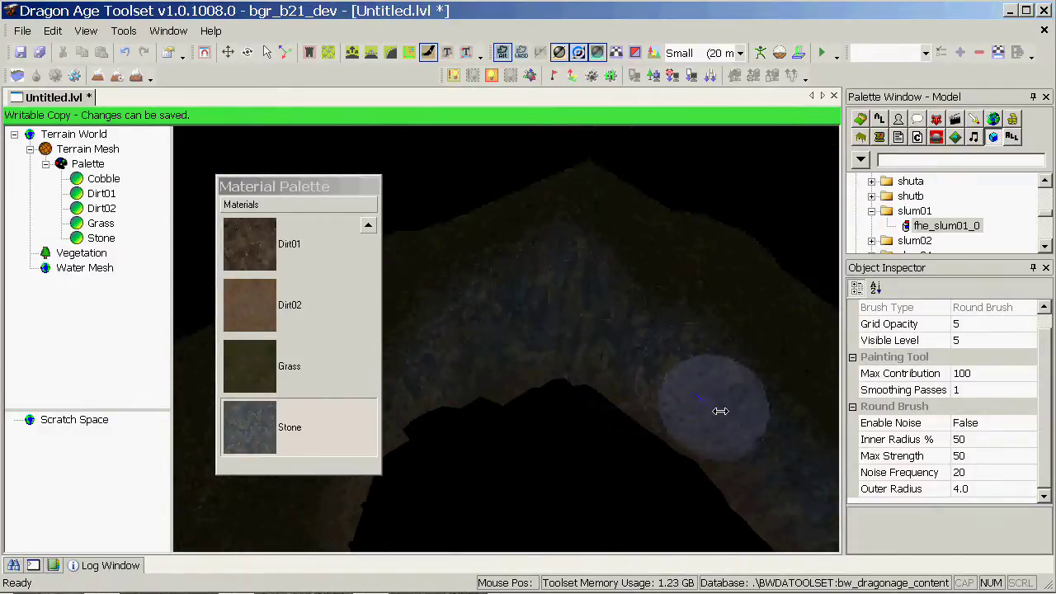
# Set the Stone material's UVTile to 4 and inspect the texture scale on the terrain
pyautogui.scroll(1, 1047, 380)
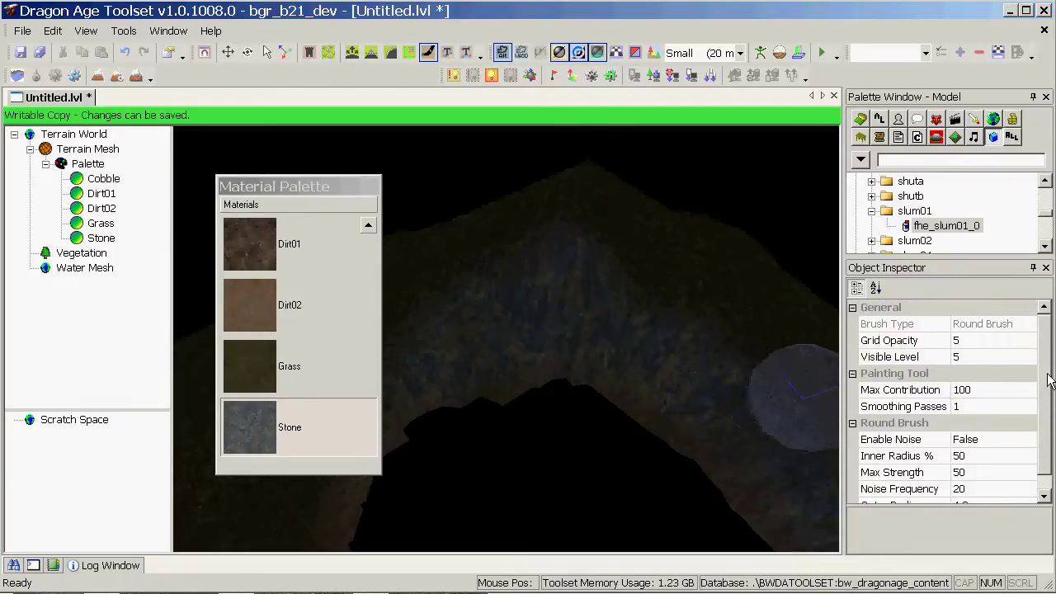
pyautogui.click(103, 238)
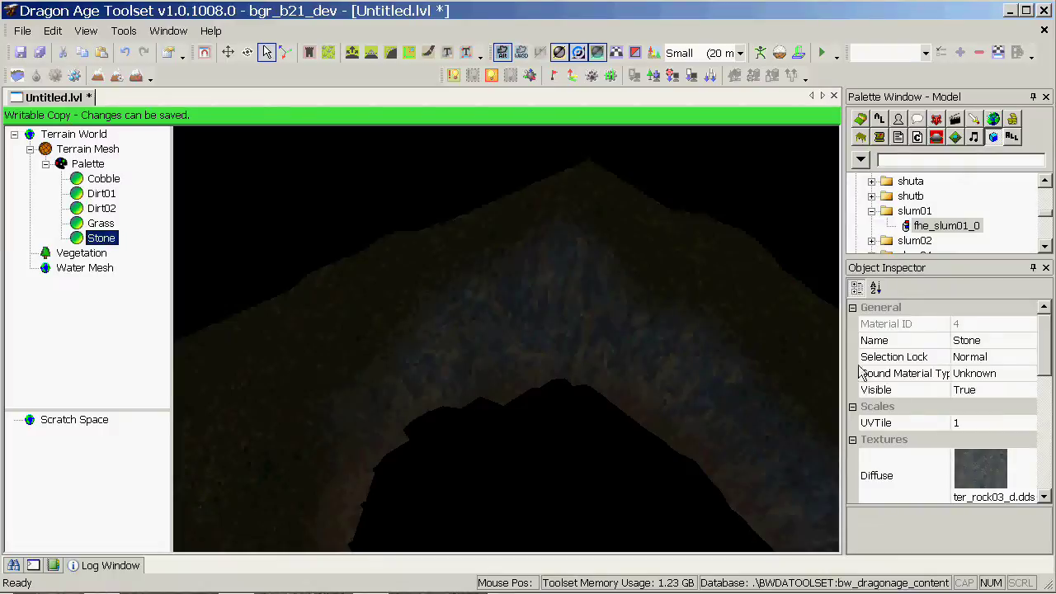
pyautogui.scroll(-2, 1023, 363)
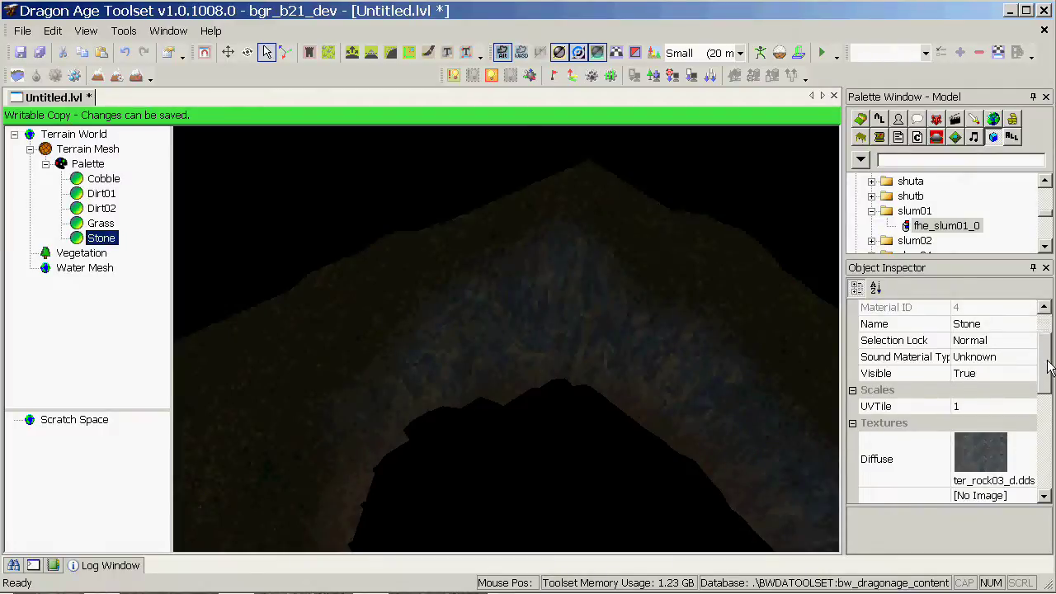
pyautogui.click(959, 390)
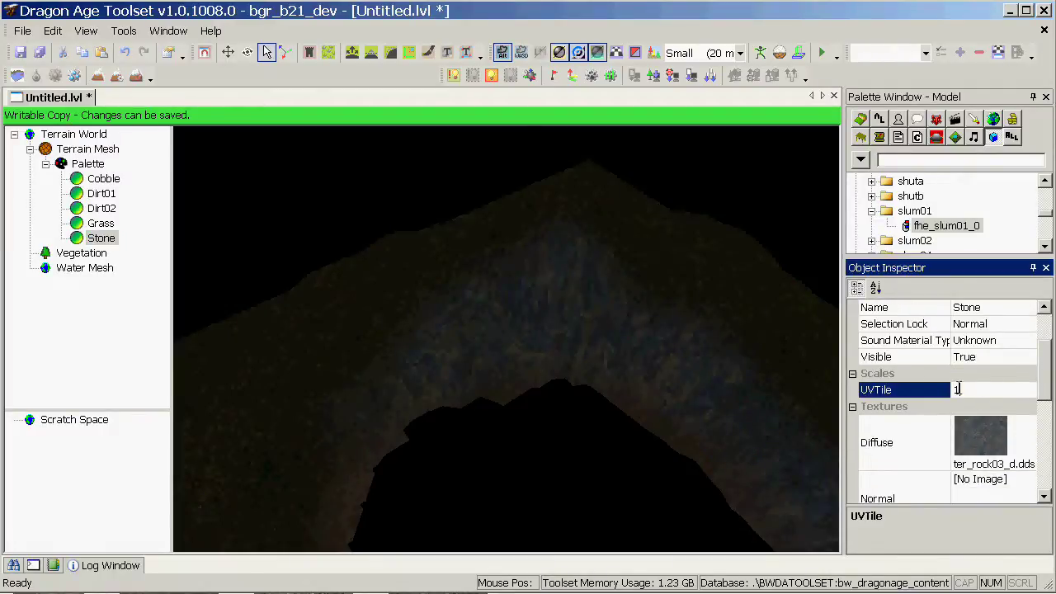
pyautogui.write('4')
pyautogui.click(503, 308)
pyautogui.scroll(3, 504, 309)
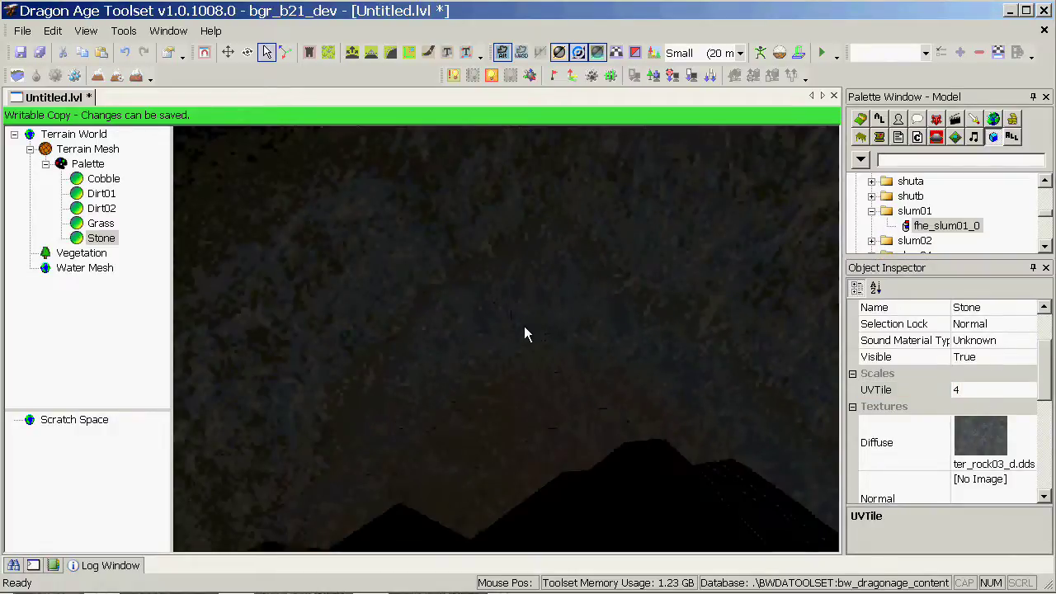
pyautogui.keyDown('alt'); pyautogui.moveTo(523, 326); pyautogui.dragTo(464, 381); pyautogui.keyUp('alt')
pyautogui.scroll(-3, 480, 388)
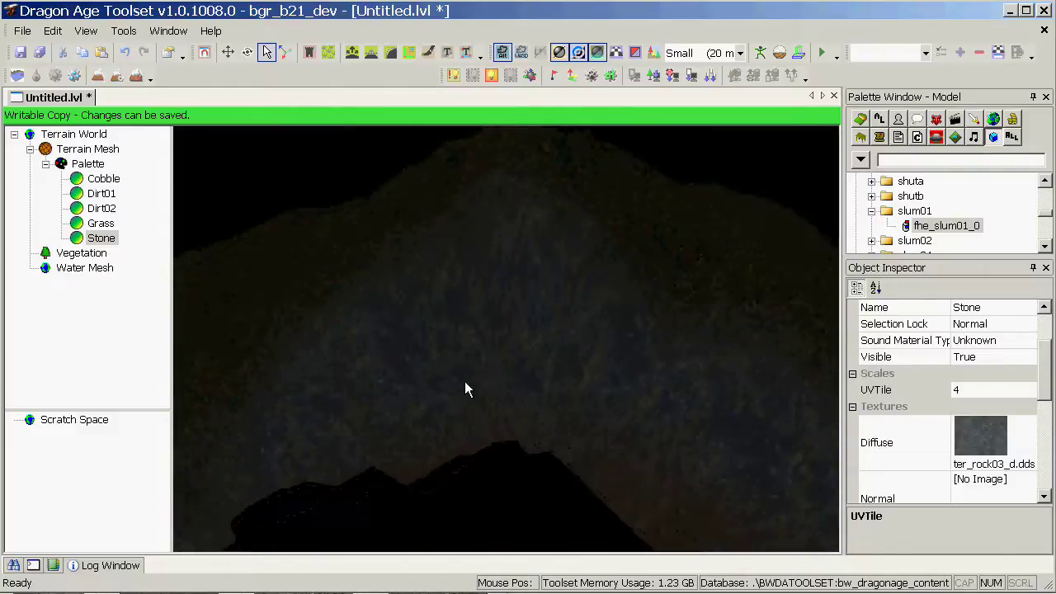
# Try a UVTile of 8 for the Stone material and inspect it on the terrain
pyautogui.click(970, 387)
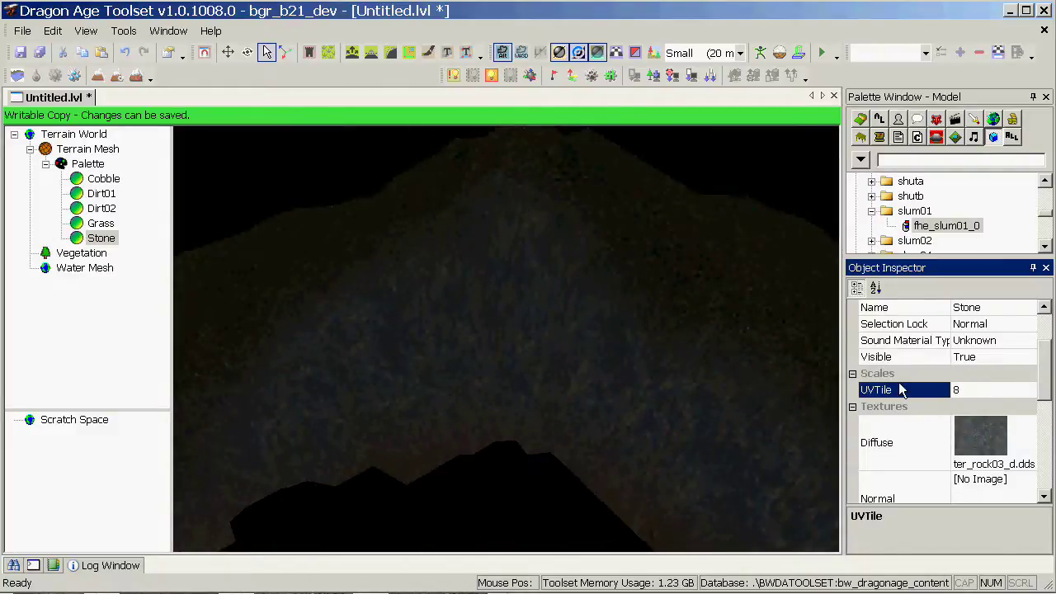
pyautogui.keyDown('alt'); pyautogui.moveTo(616, 372); pyautogui.dragTo(591, 323); pyautogui.keyUp('alt')
pyautogui.scroll(3, 513, 332)
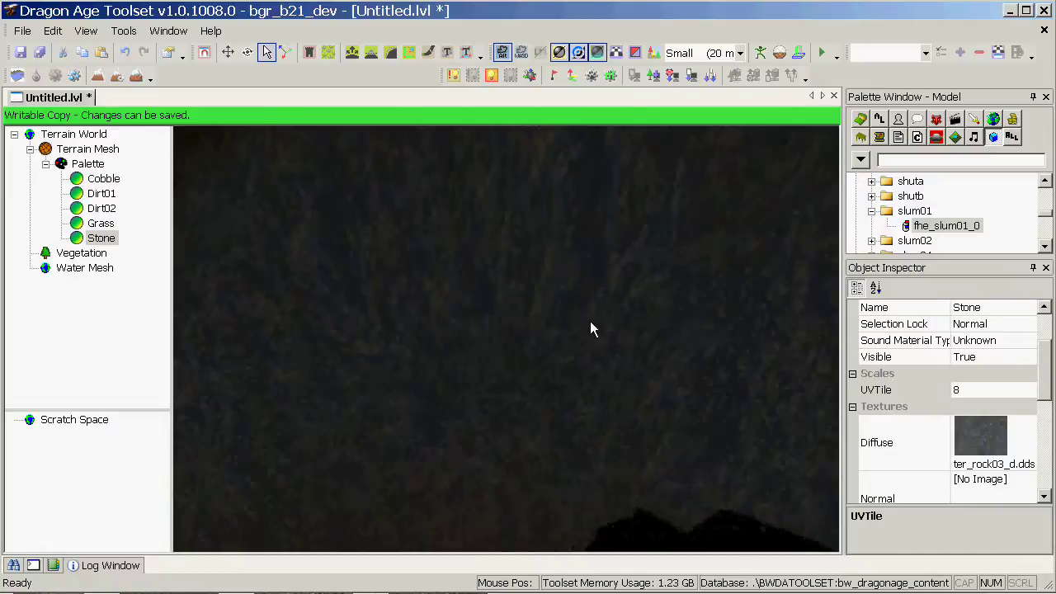
pyautogui.moveTo(590, 329); pyautogui.dragTo(548, 303, button='middle')
# Set the Stone material's UVTile back to 4
pyautogui.click(993, 388)
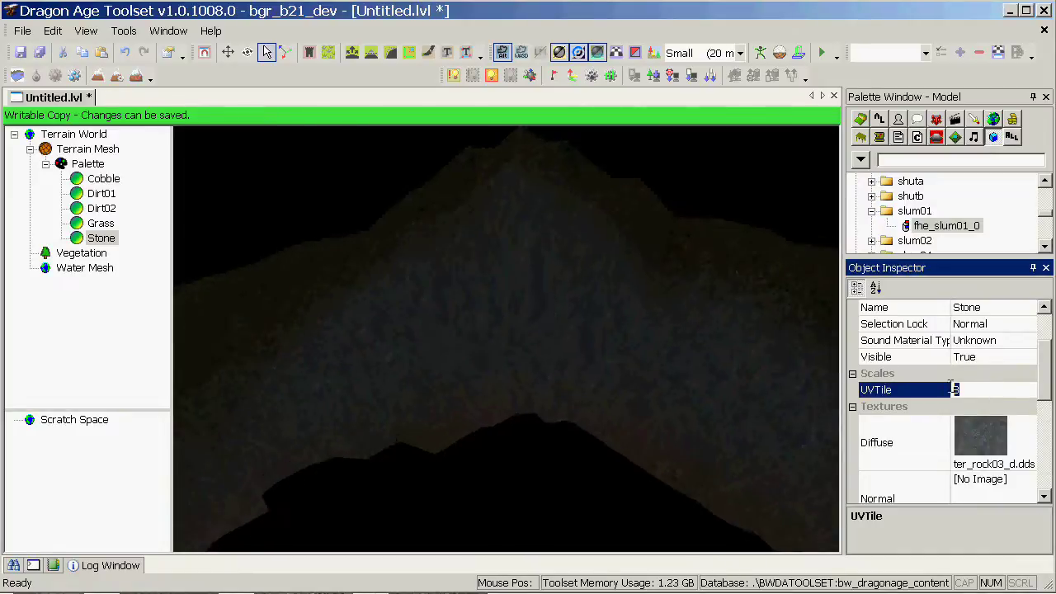
pyautogui.write('4')
pyautogui.press('Return')
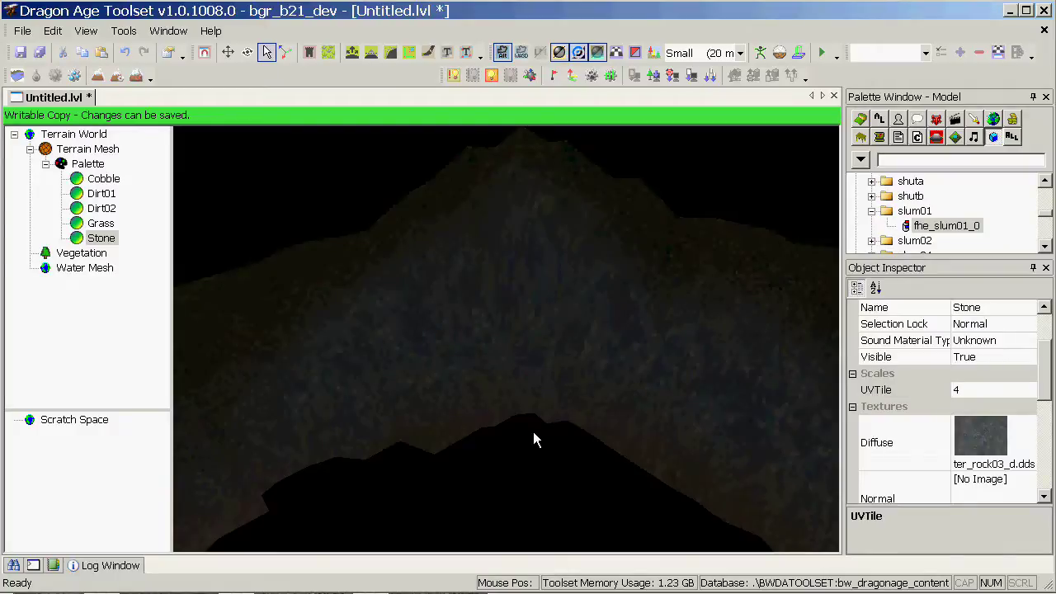
# Enlarge the Model palette window so that more of the model tree is shown
pyautogui.moveTo(537, 452); pyautogui.dragTo(535, 375, button='middle')
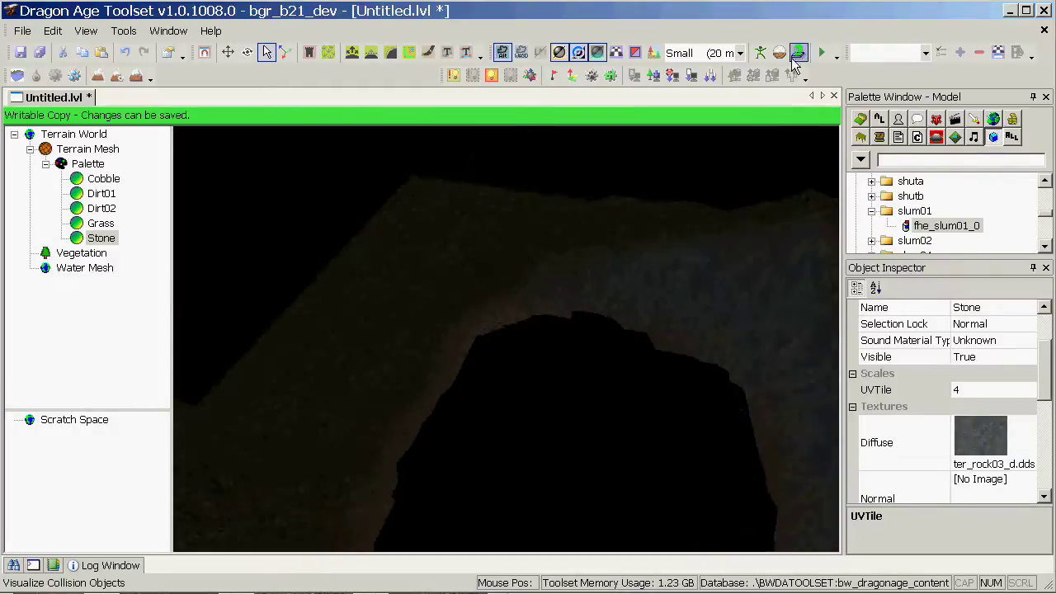
pyautogui.click(993, 139)
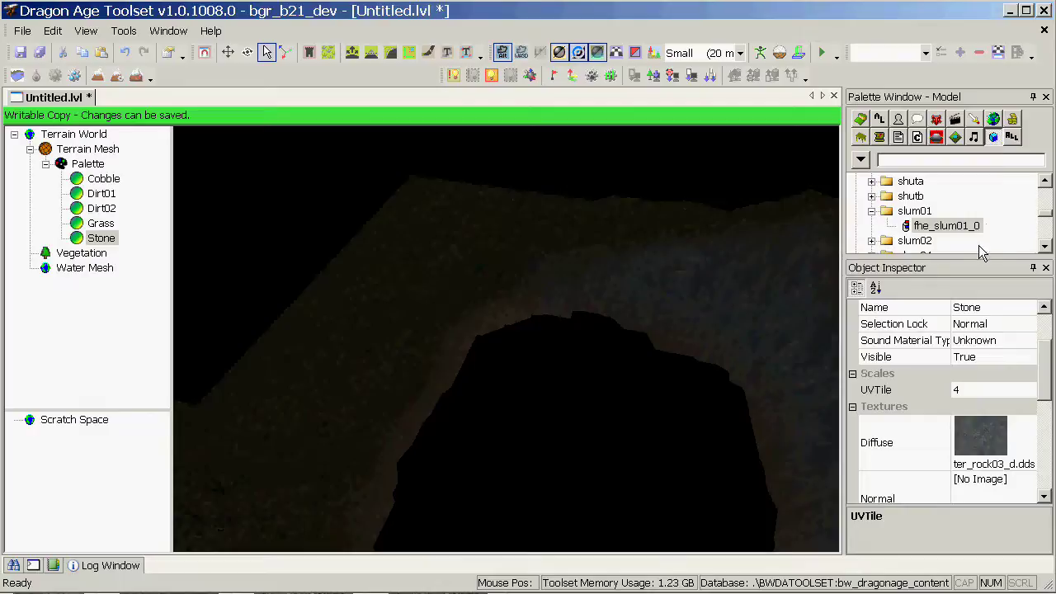
pyautogui.moveTo(970, 255); pyautogui.dragTo(956, 395)
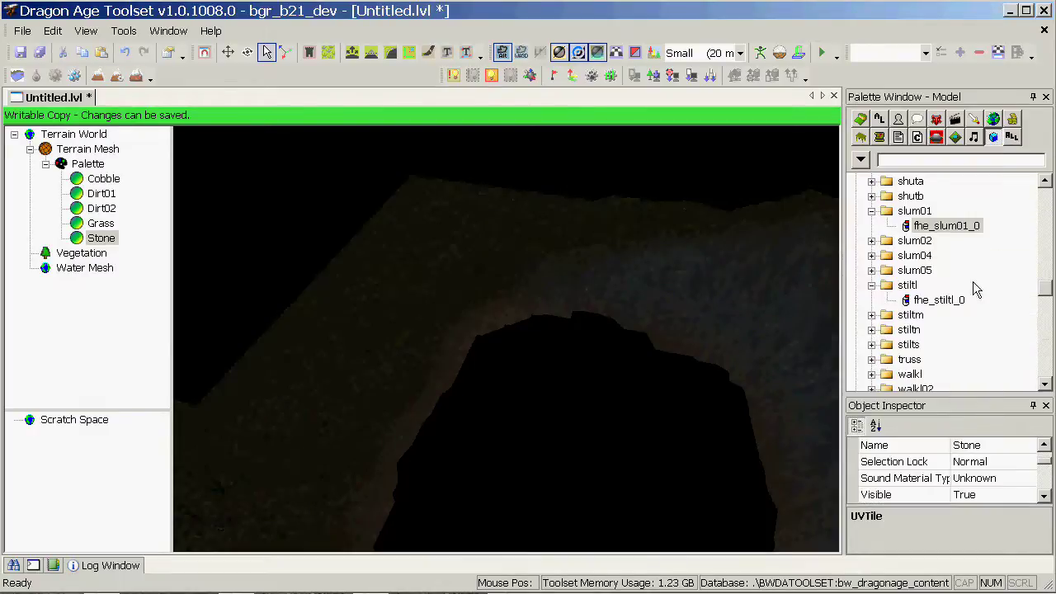
# Place the fhe_slum01_0 house model from the slum01 folder on the terrain at the edge of the pit and activate the Move tool
pyautogui.moveTo(1047, 302); pyautogui.dragTo(1047, 291)
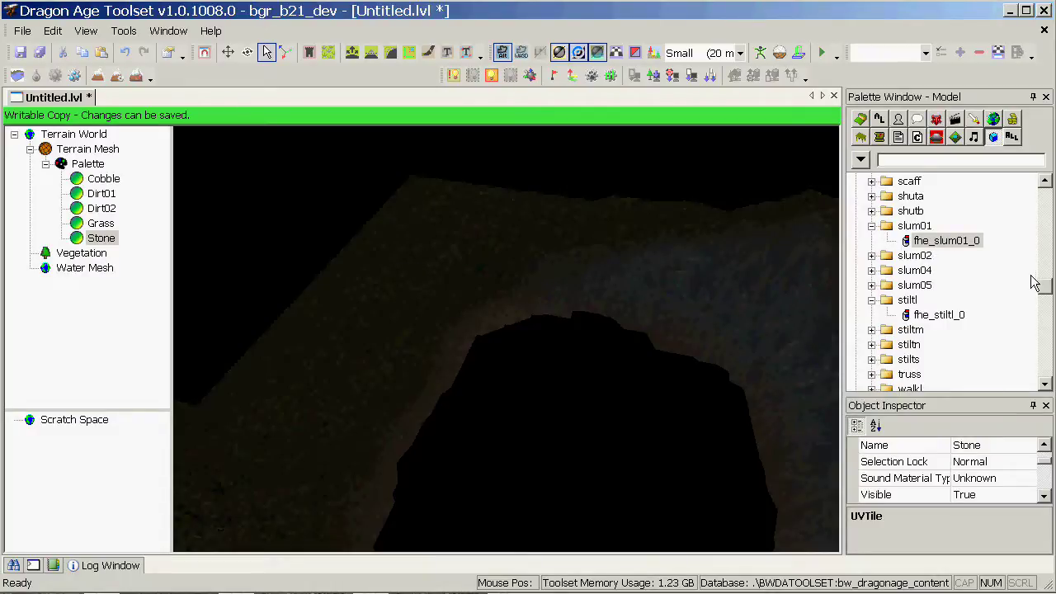
pyautogui.moveTo(1046, 290)
pyautogui.mouseDown()
pyautogui.moveTo(1041, 223)
pyautogui.moveTo(1044, 283)
pyautogui.mouseUp()
pyautogui.click(948, 285)
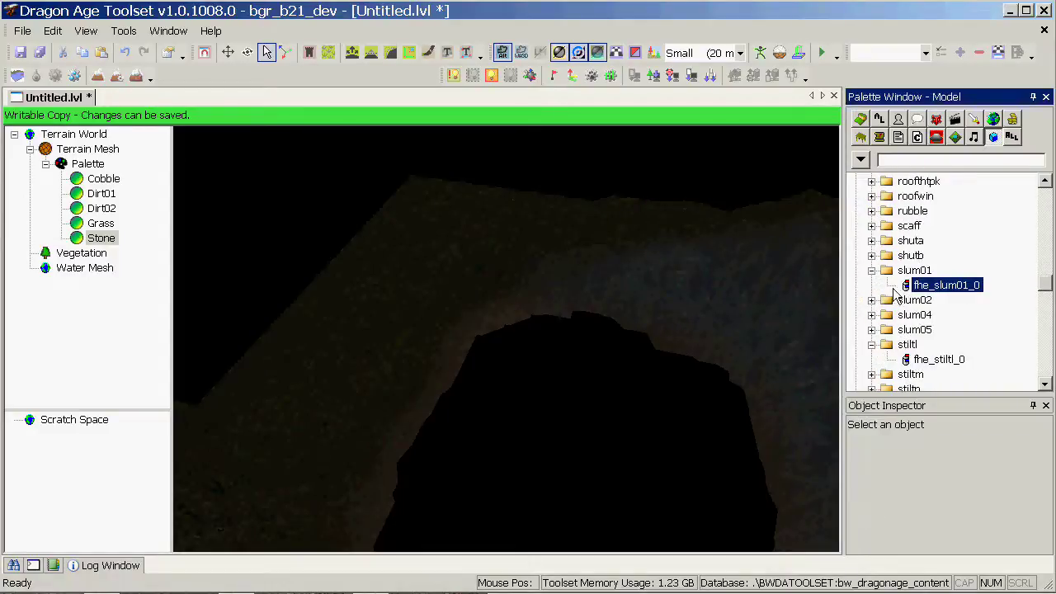
pyautogui.click(399, 342)
pyautogui.scroll(-10, 398, 342)
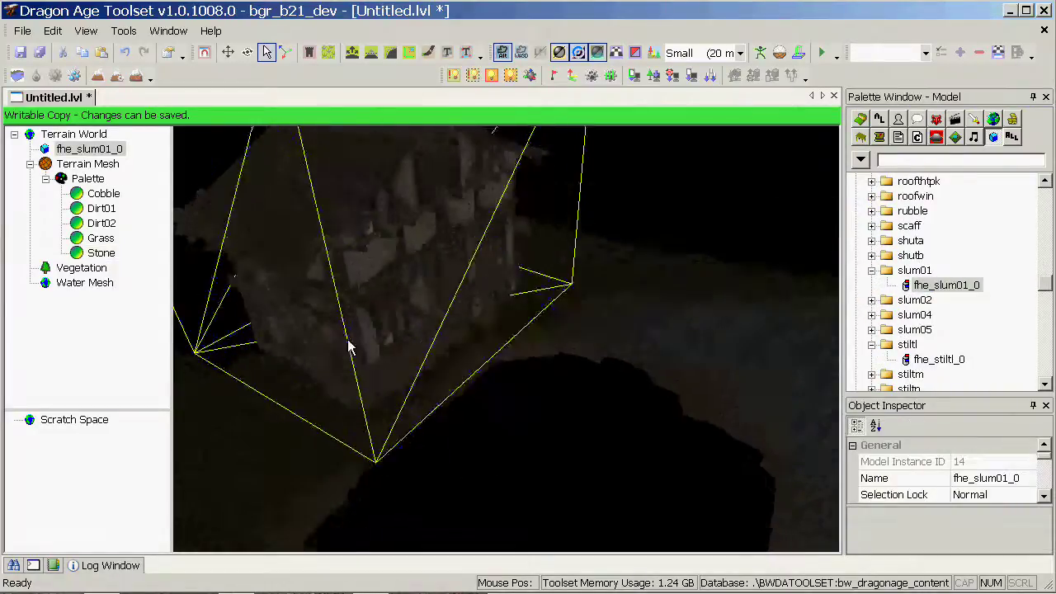
pyautogui.keyDown('alt'); pyautogui.moveTo(371, 360); pyautogui.dragTo(486, 419, button='middle'); pyautogui.keyUp('alt')
pyautogui.scroll(8, 387, 363)
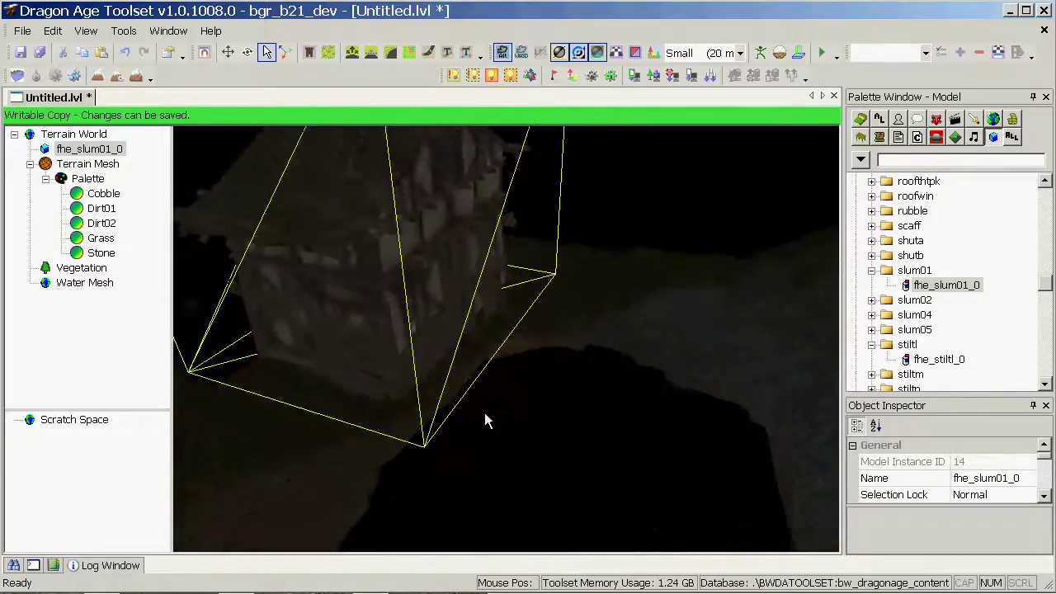
pyautogui.press('w')
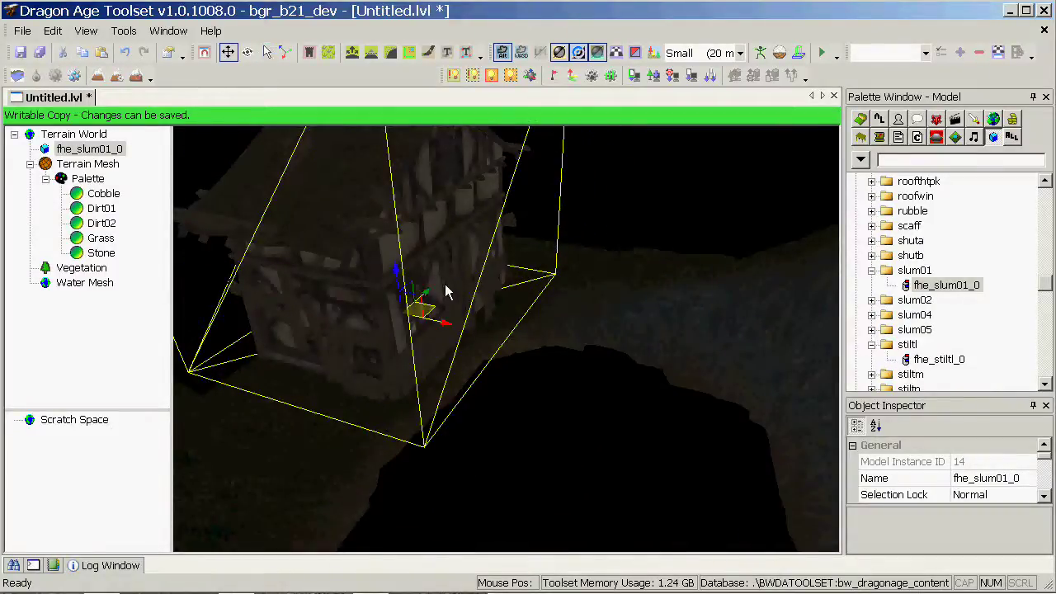
pyautogui.keyDown('alt'); pyautogui.moveTo(444, 288); pyautogui.dragTo(321, 296, button='middle'); pyautogui.keyUp('alt')
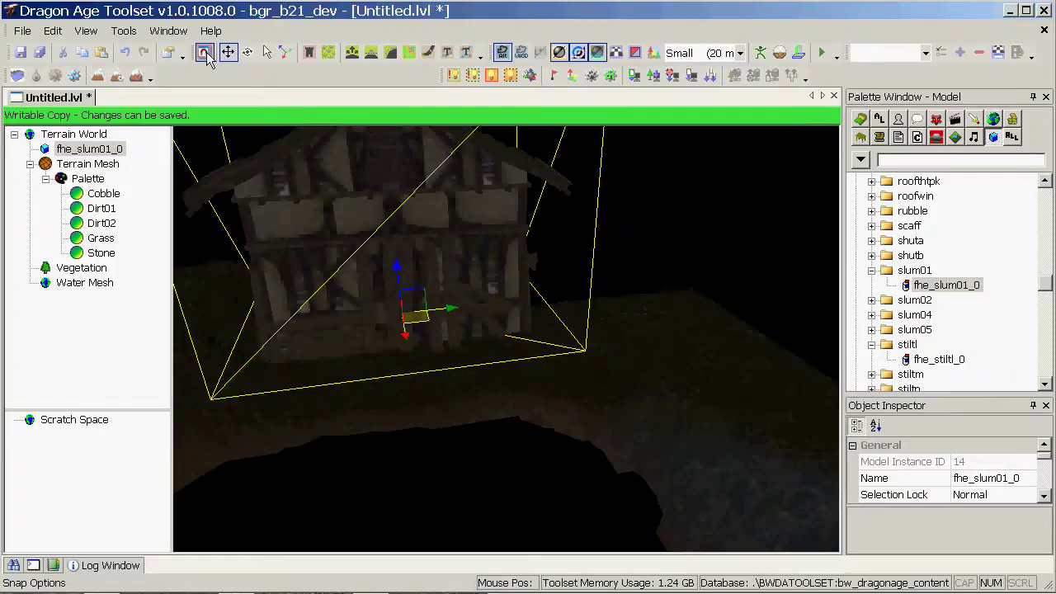
# Try enabling rotation snapping in the snap options, then discard the change
pyautogui.click(206, 54)
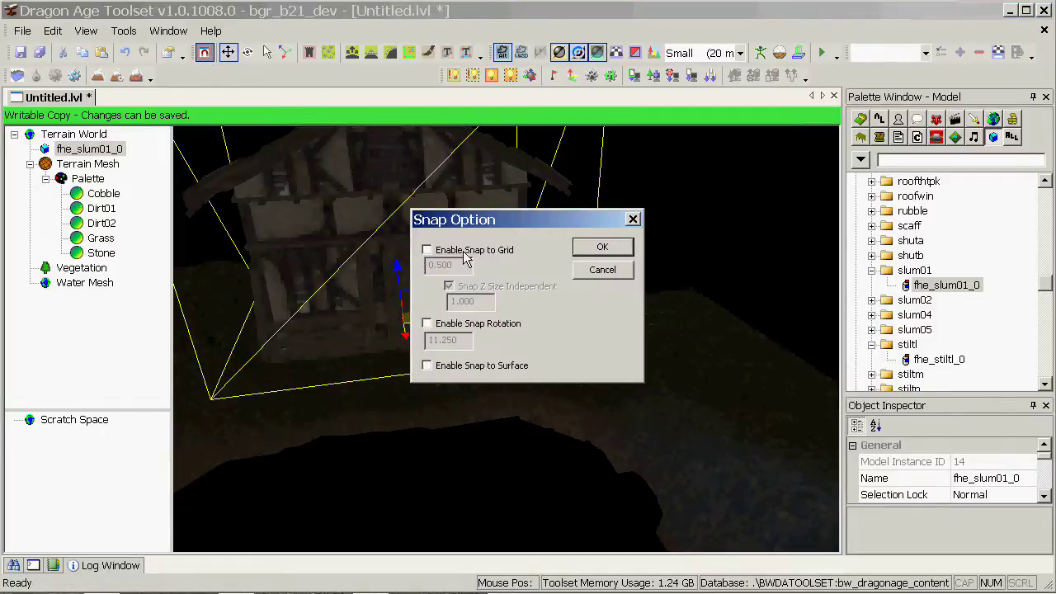
pyautogui.click(453, 324)
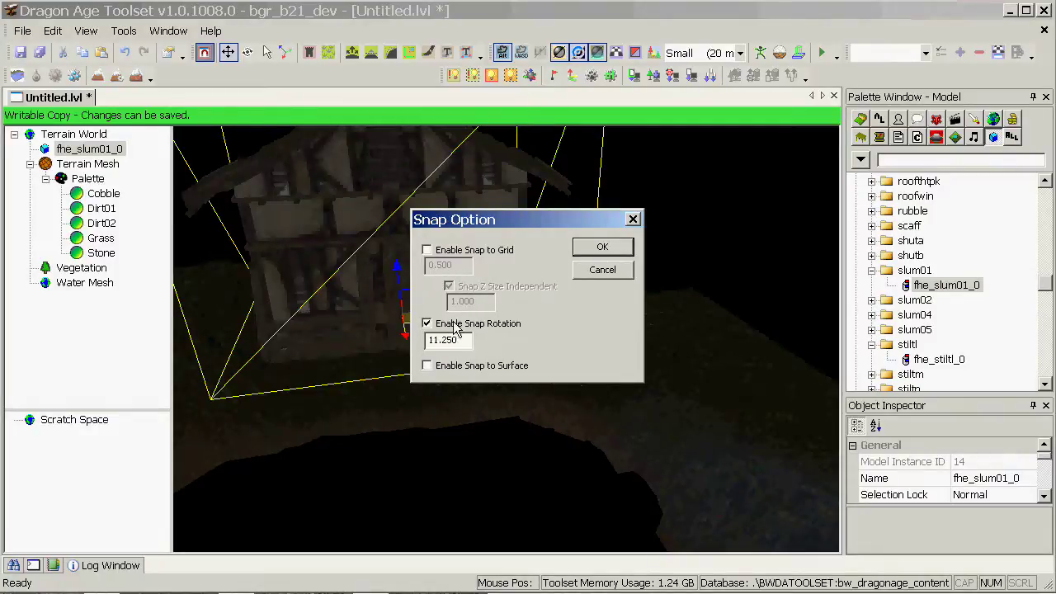
pyautogui.click(427, 323)
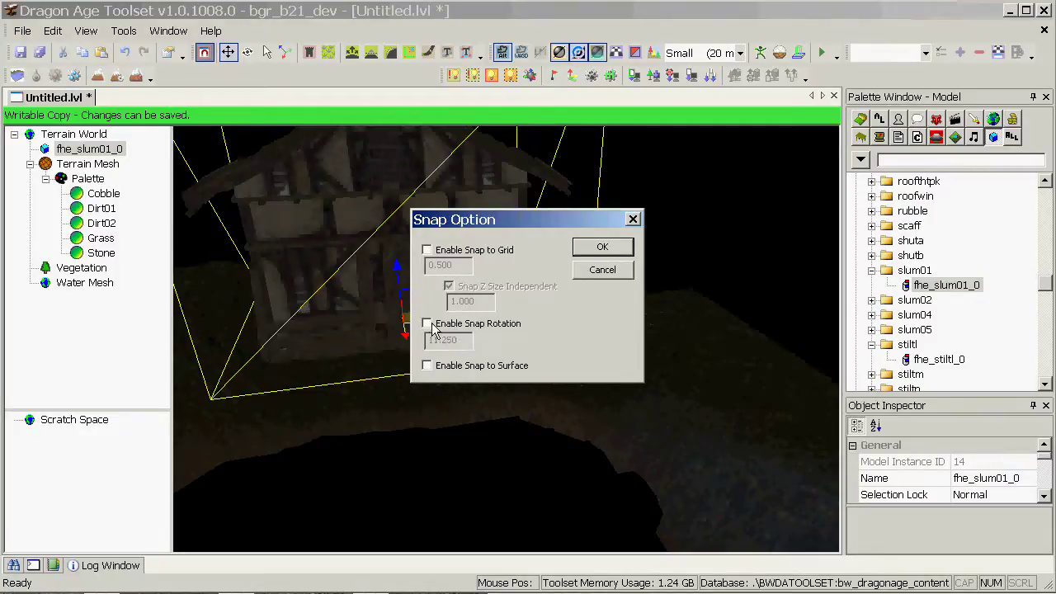
pyautogui.click(599, 267)
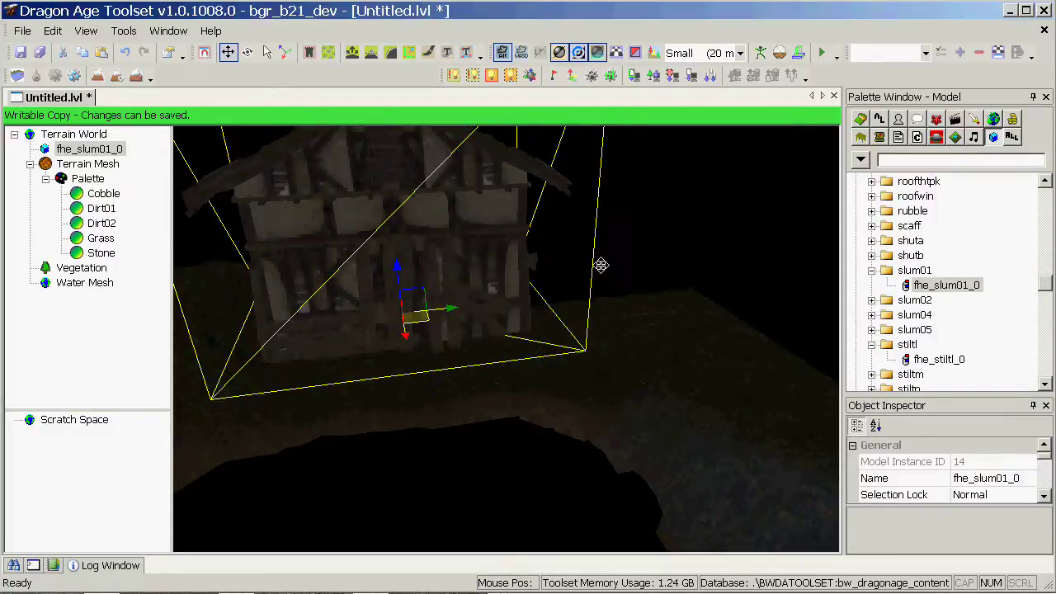
# Raise the terrain around the house's outer side using the deform brush in Raise / Lower mode
pyautogui.keyDown('alt'); pyautogui.moveTo(410, 344); pyautogui.dragTo(667, 317); pyautogui.keyUp('alt')
pyautogui.moveTo(442, 284); pyautogui.dragTo(581, 342, button='middle')
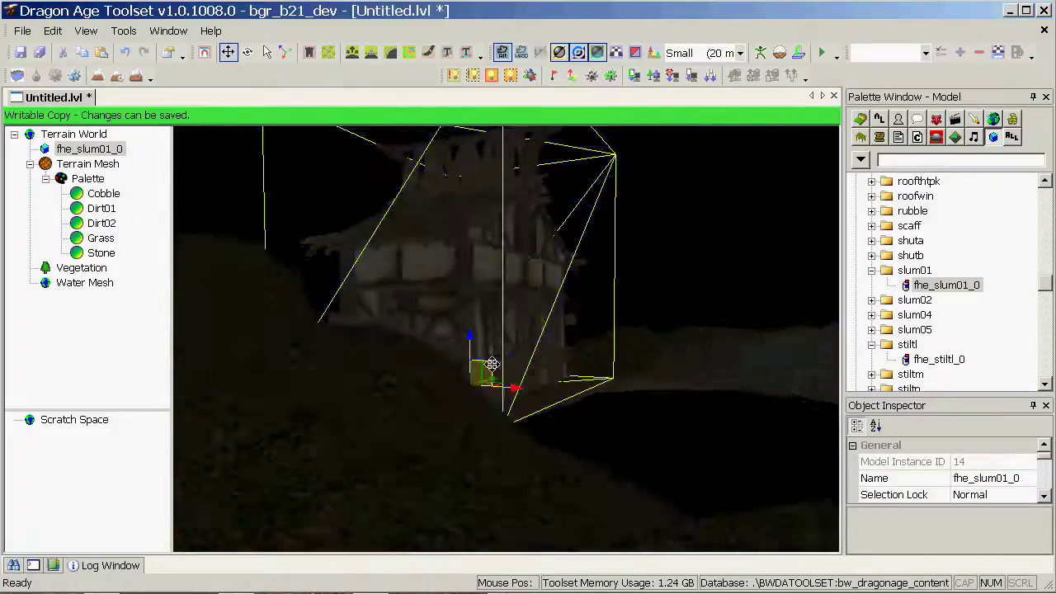
pyautogui.moveTo(486, 369); pyautogui.dragTo(376, 330, button='middle')
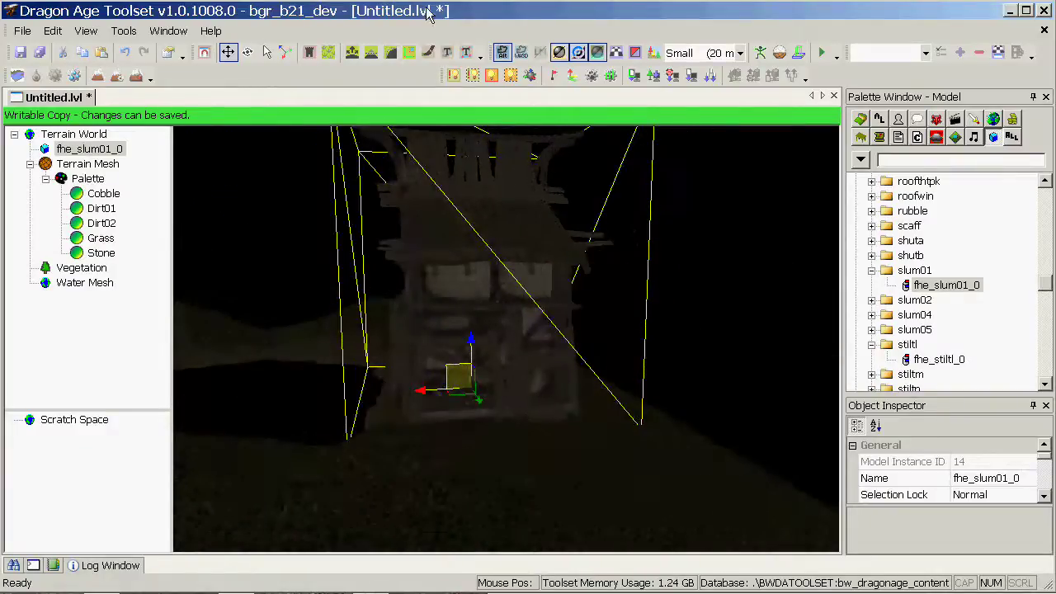
pyautogui.click(353, 52)
pyautogui.scroll(-5, 620, 374)
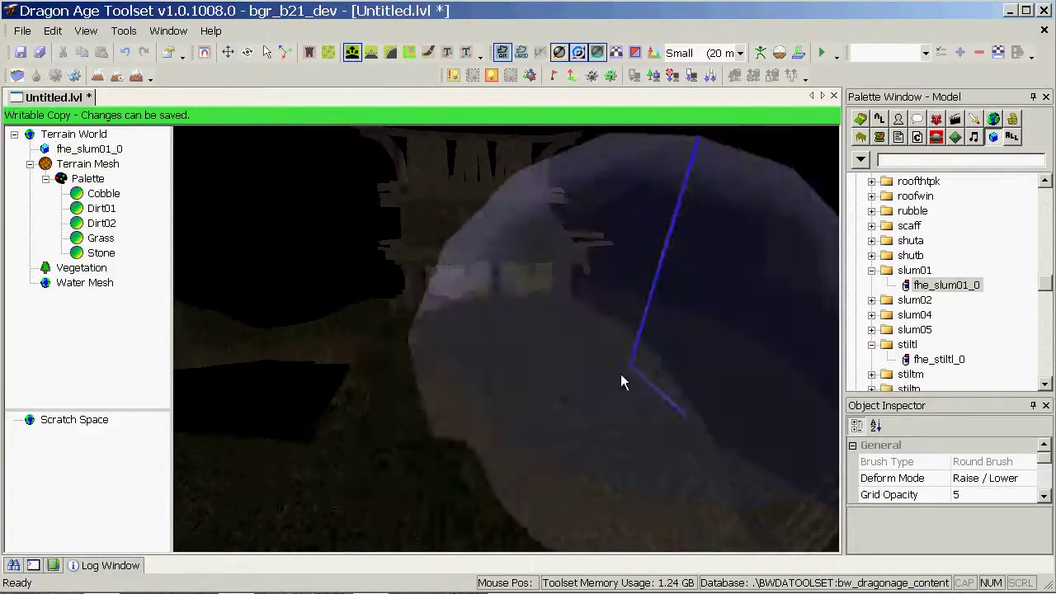
pyautogui.moveTo(650, 476)
pyautogui.mouseDown(button='middle')
pyautogui.moveTo(595, 368)
pyautogui.moveTo(695, 285)
pyautogui.moveTo(724, 283)
pyautogui.moveTo(457, 377)
pyautogui.moveTo(387, 288)
pyautogui.mouseUp(button='middle')
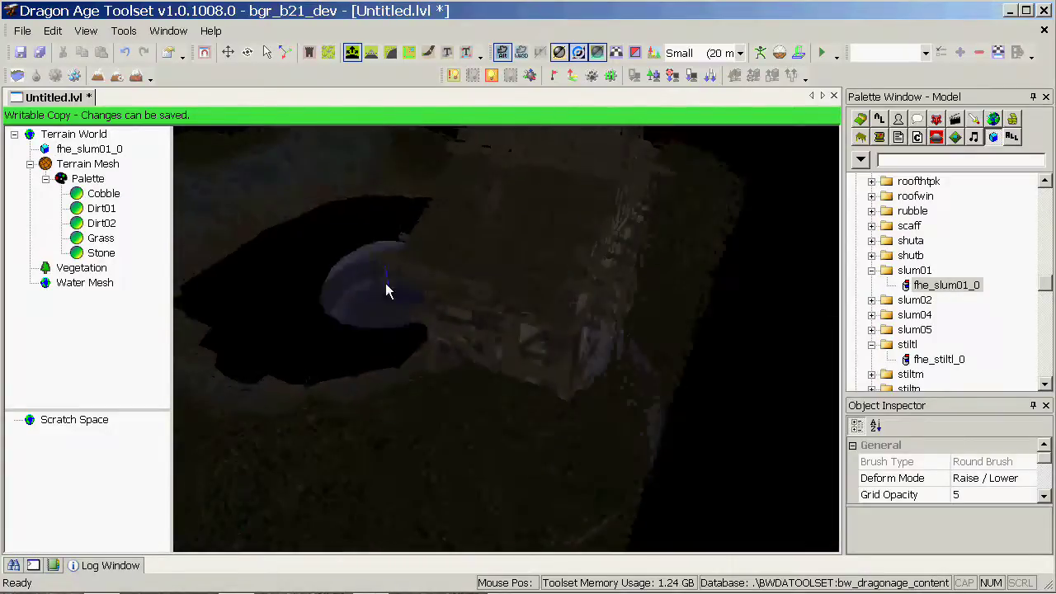
# Flatten the raised terrain around the base of the house so its lower walls are clear of the ground
pyautogui.click(371, 56)
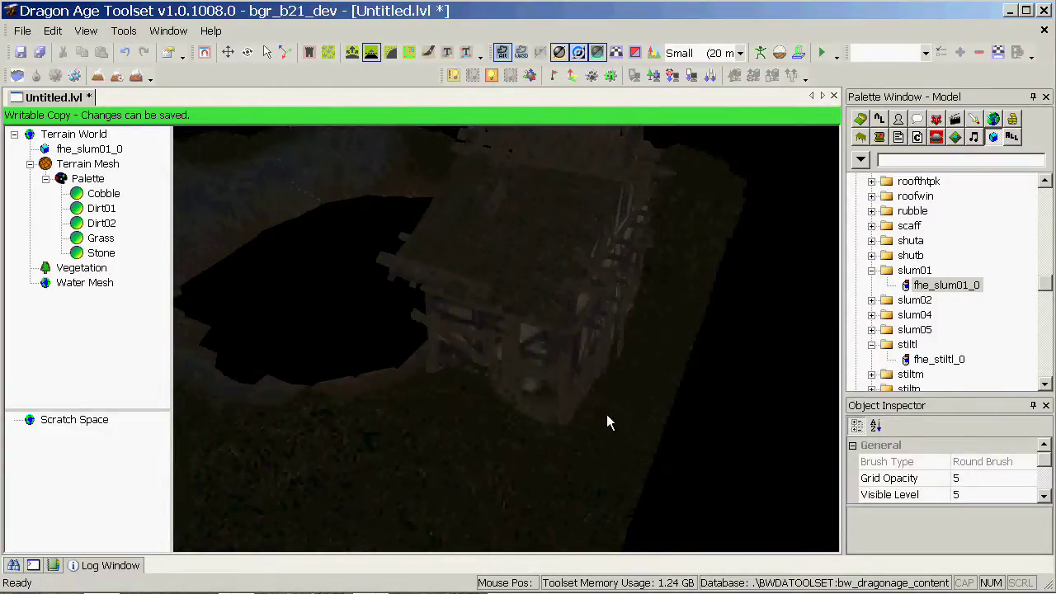
pyautogui.moveTo(493, 400); pyautogui.dragTo(398, 353, button='middle')
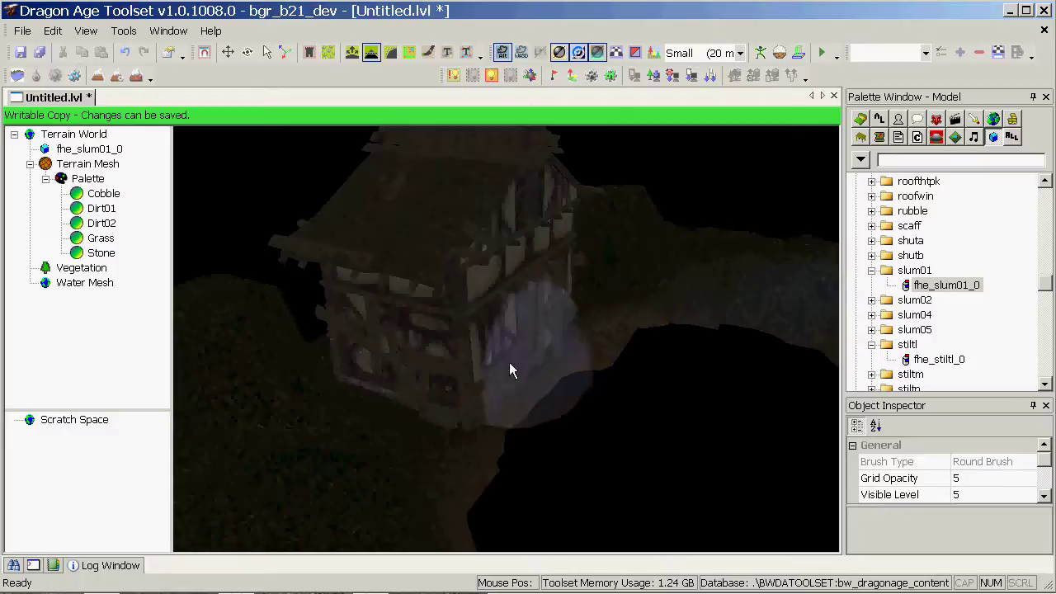
pyautogui.moveTo(509, 366)
pyautogui.keyDown('alt'); pyautogui.mouseDown()
pyautogui.moveTo(401, 385)
pyautogui.moveTo(462, 367)
pyautogui.mouseUp(); pyautogui.keyUp('alt')
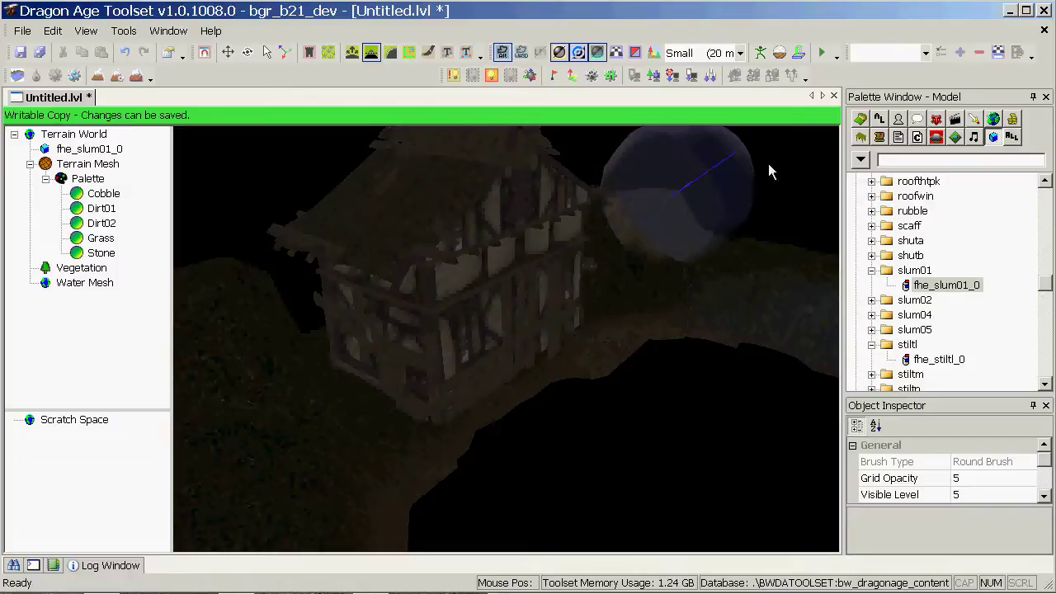
# Rotate the fhe_slum01_0 house about its vertical axis and reposition it so its front faces the pit
pyautogui.click(89, 149)
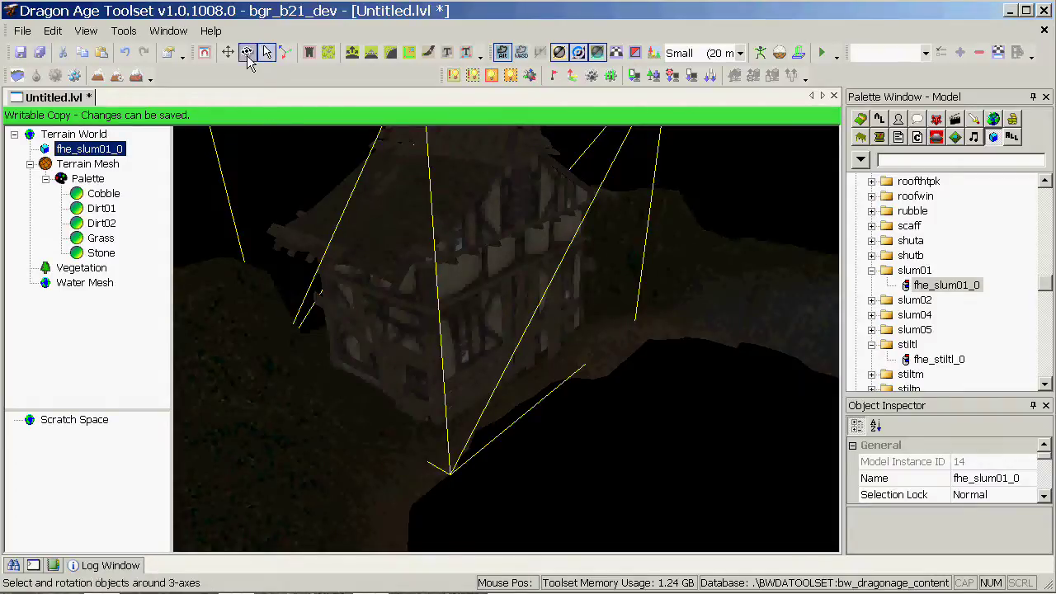
pyautogui.click(247, 53)
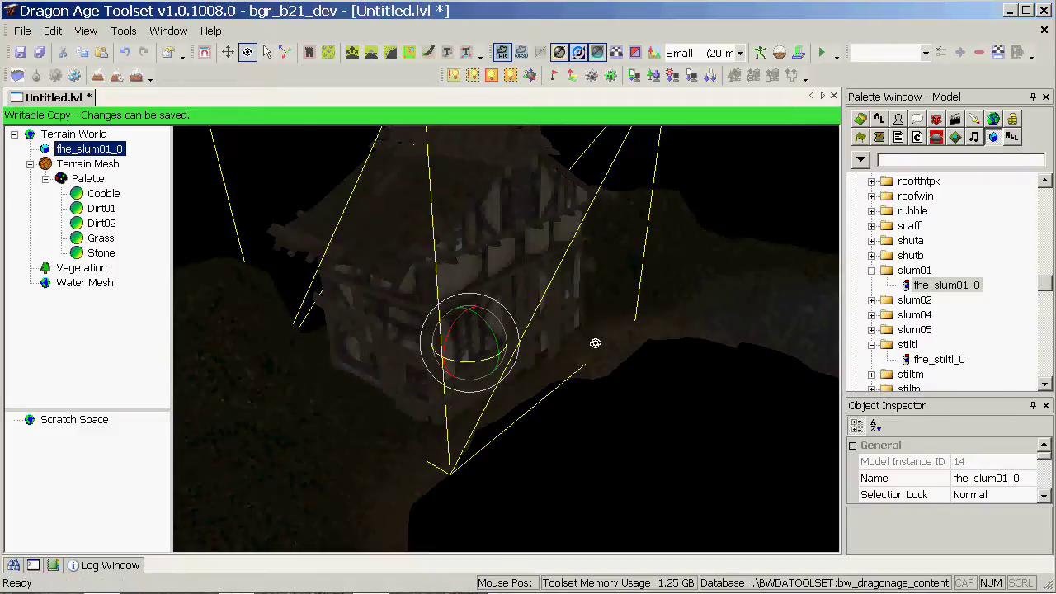
pyautogui.moveTo(479, 355); pyautogui.dragTo(448, 359)
pyautogui.press('w')
pyautogui.moveTo(523, 352)
pyautogui.keyDown('alt'); pyautogui.mouseDown()
pyautogui.moveTo(476, 485)
pyautogui.moveTo(513, 340)
pyautogui.mouseUp(); pyautogui.keyUp('alt')
pyautogui.moveTo(512, 340); pyautogui.dragTo(542, 253, button='middle')
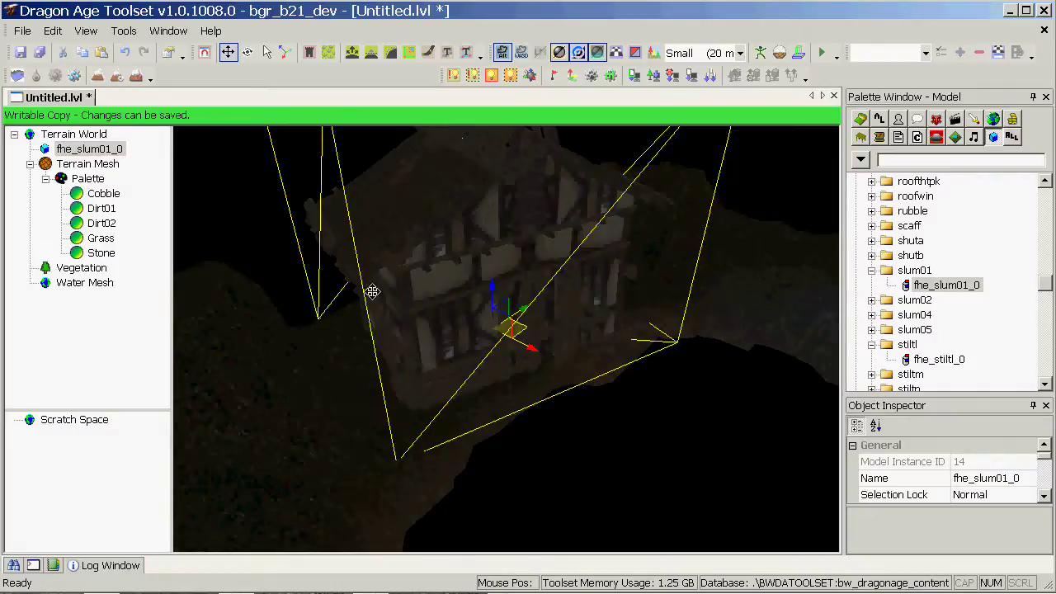
# Copy the fhe_slum01_0 house and paste the duplicate into Terrain World
pyautogui.rightClick(120, 149)
pyautogui.click(144, 199)
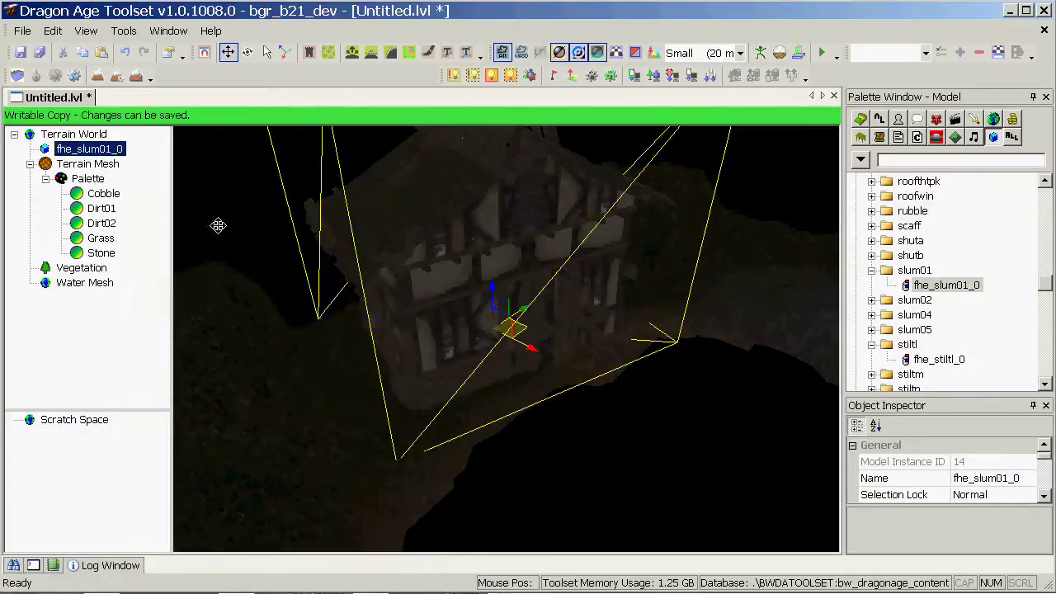
pyautogui.rightClick(89, 136)
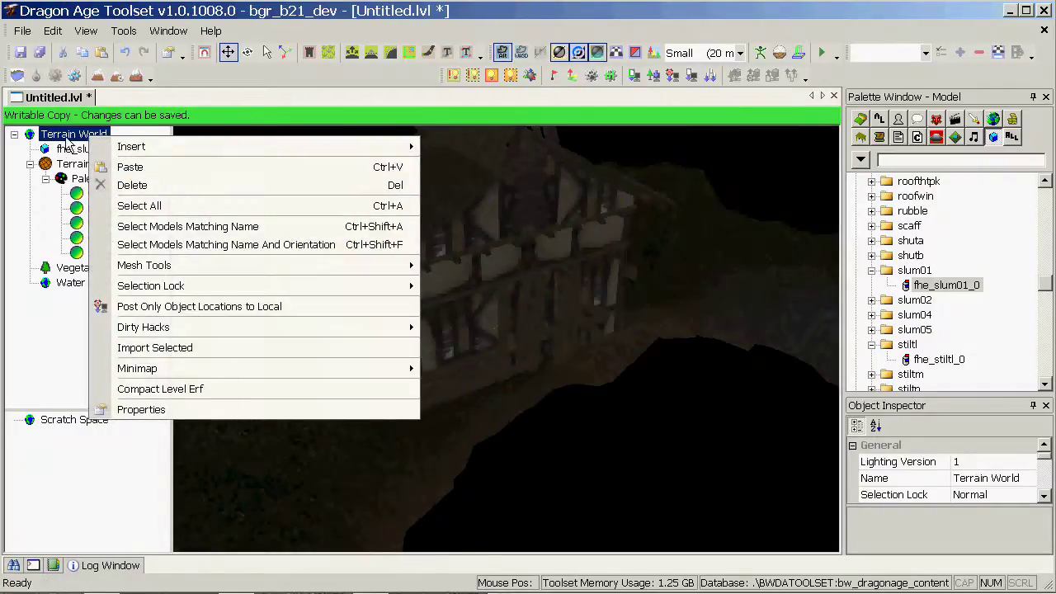
pyautogui.click(123, 167)
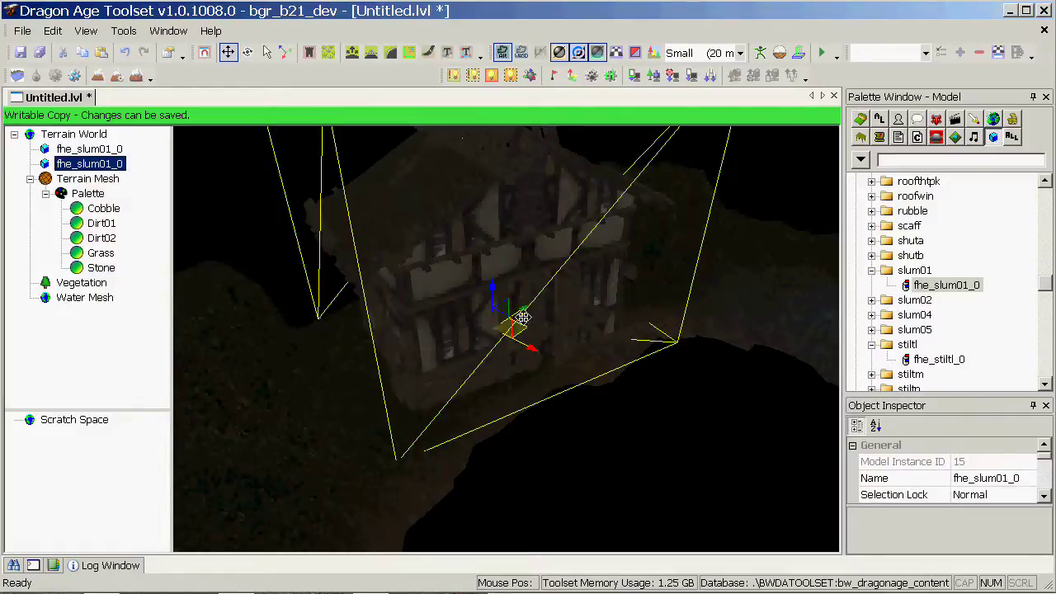